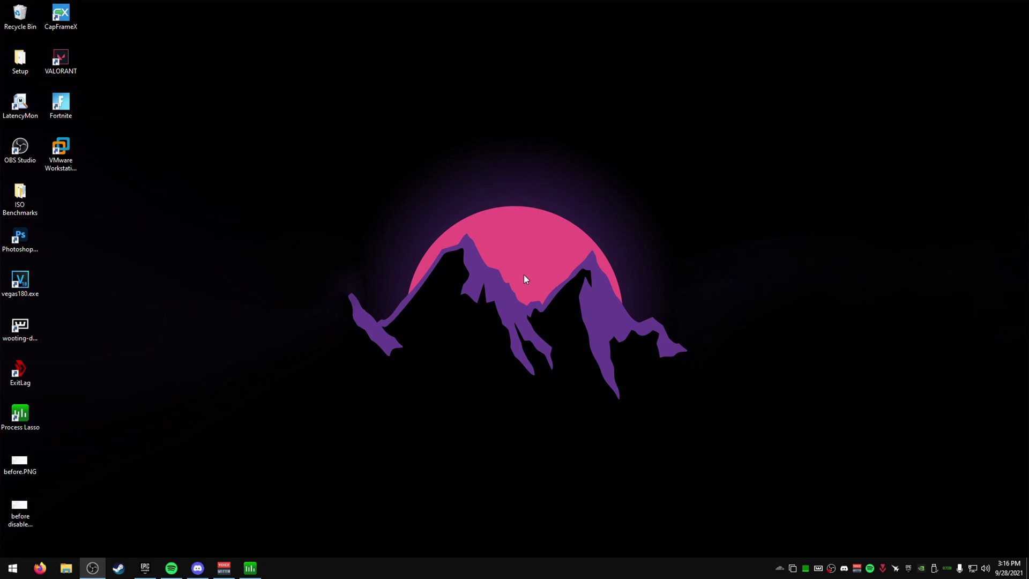
Launch Process Lasso from its desktop shortcut and maximize its window.
click(12, 416)
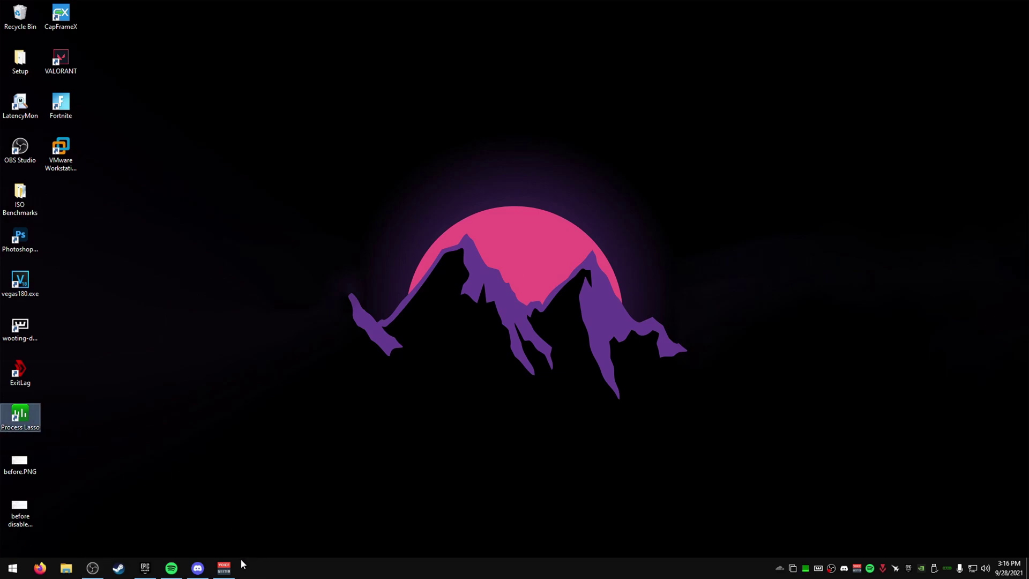
double_click(12, 416)
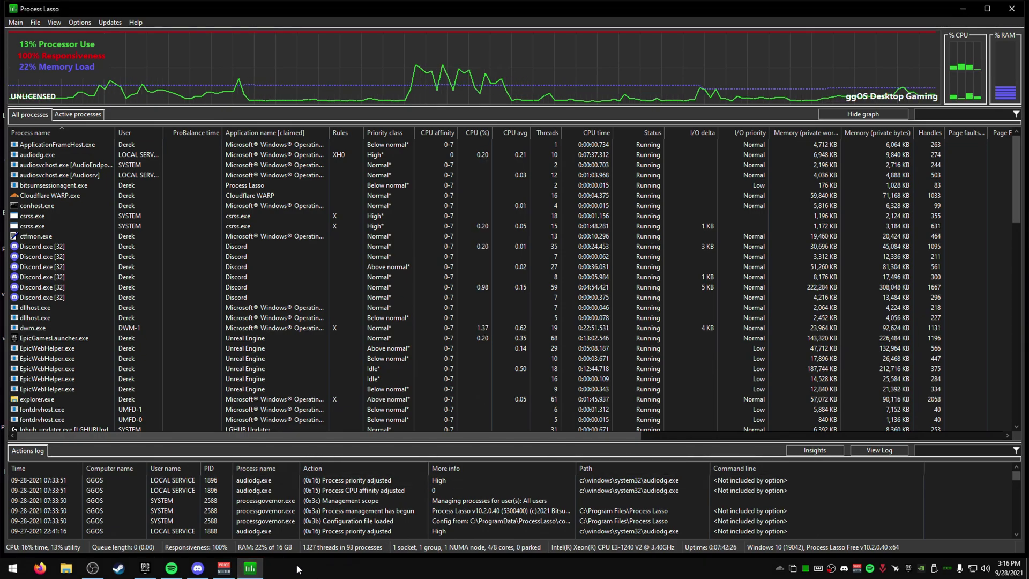
click(988, 10)
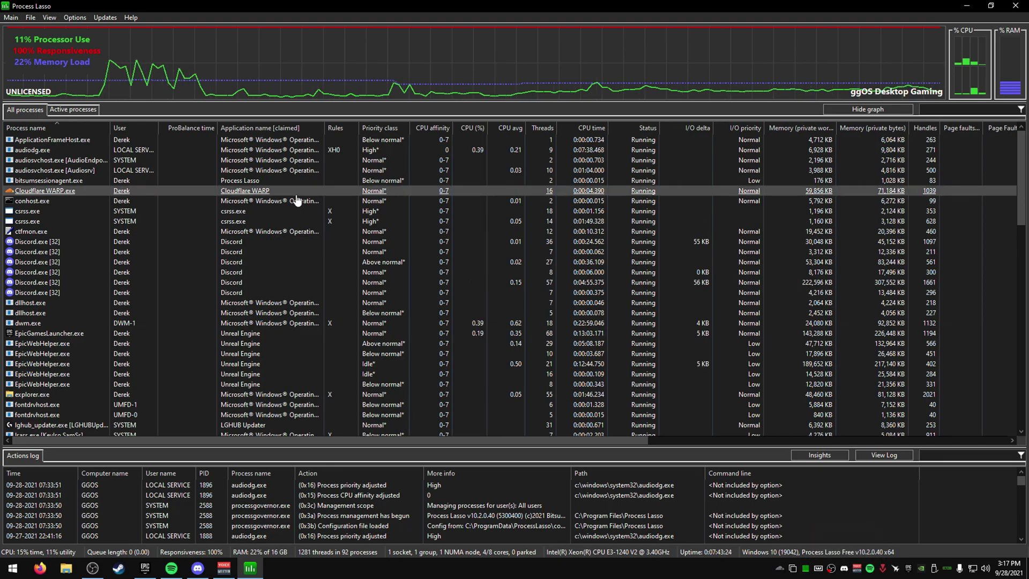
Check the Active processes view, return to All processes, and open the Main menu.
click(73, 110)
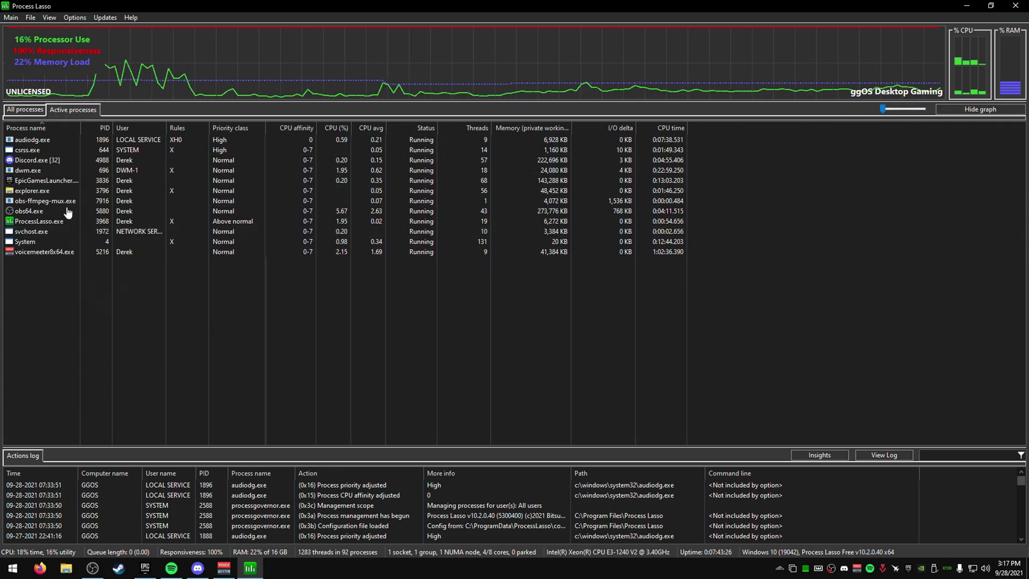
click(29, 112)
scroll(991, 362, down, 15)
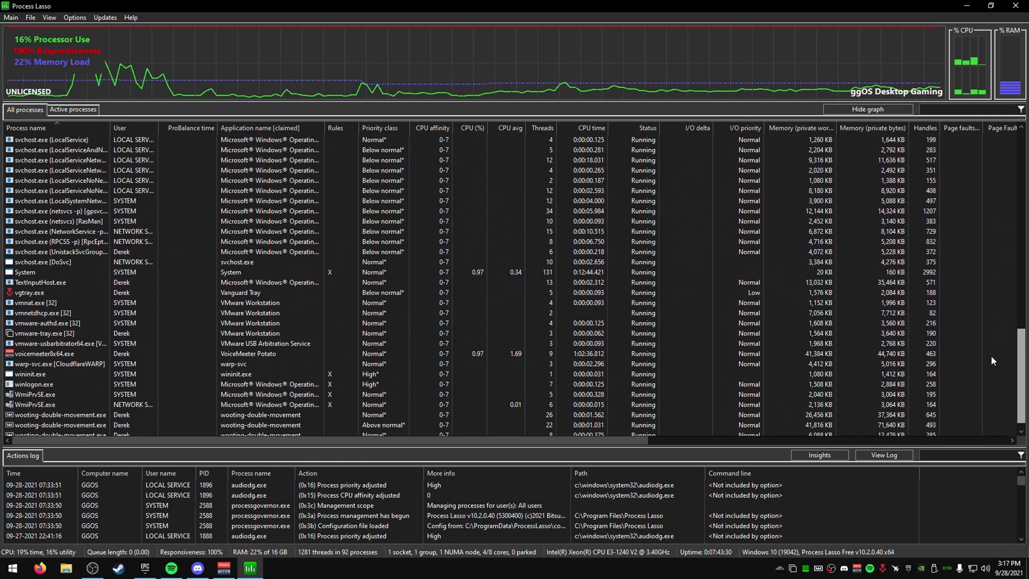
scroll(982, 280, up, 15)
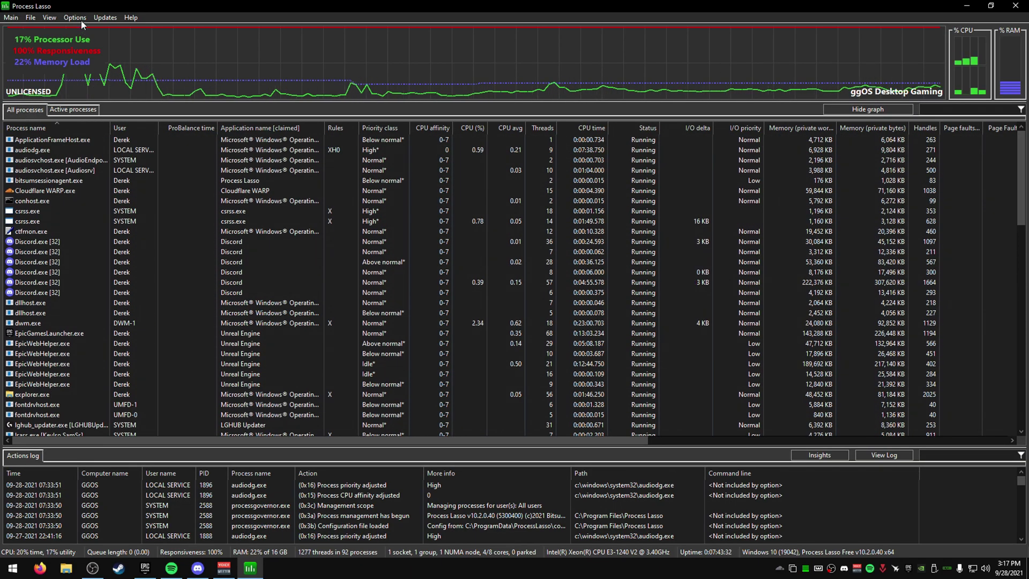
click(11, 18)
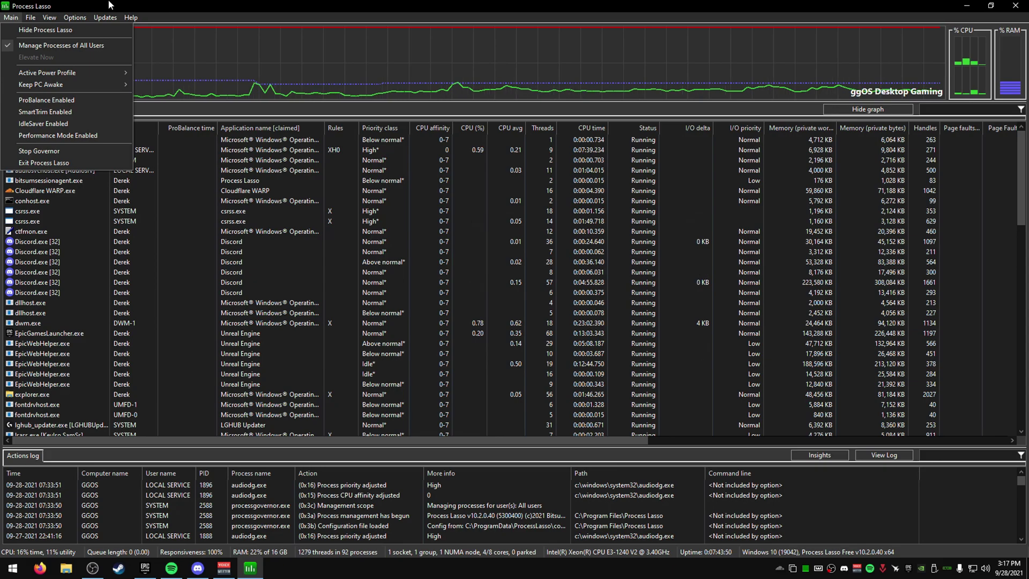
Review the File menu's configuration and log folder items, then dismiss the menu.
click(30, 18)
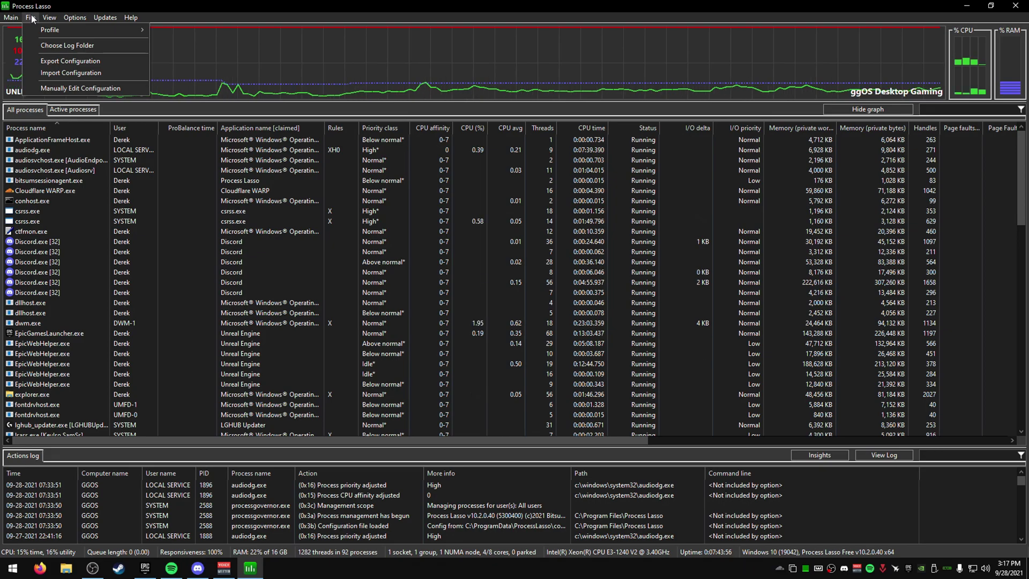
click(127, 4)
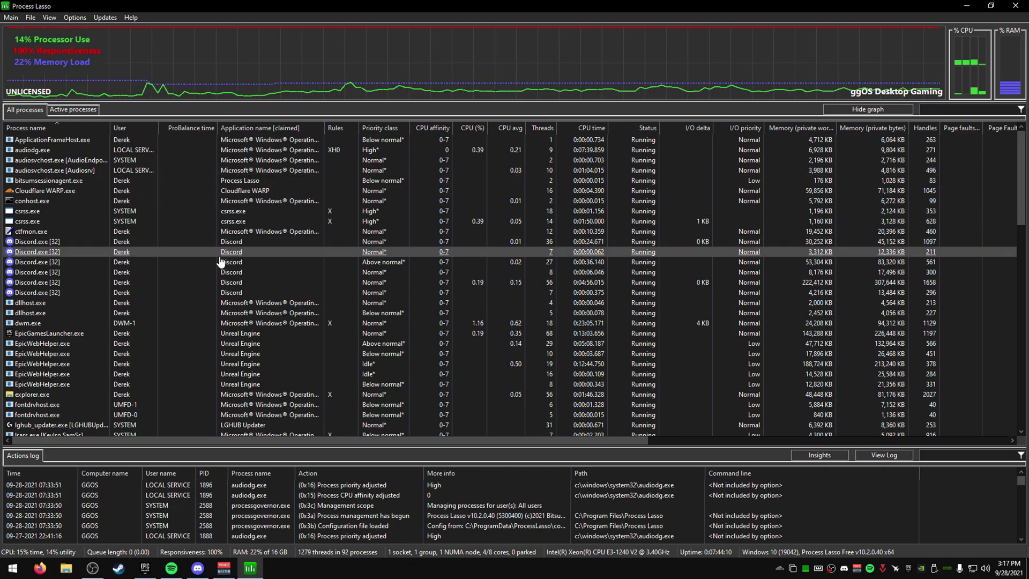
mouse_move(65, 155)
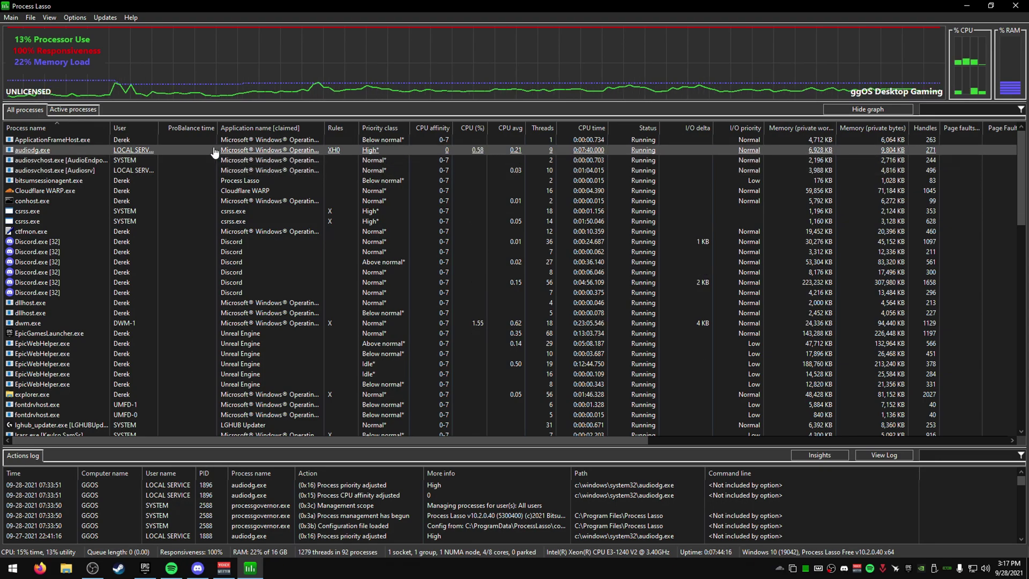
right_click(53, 149)
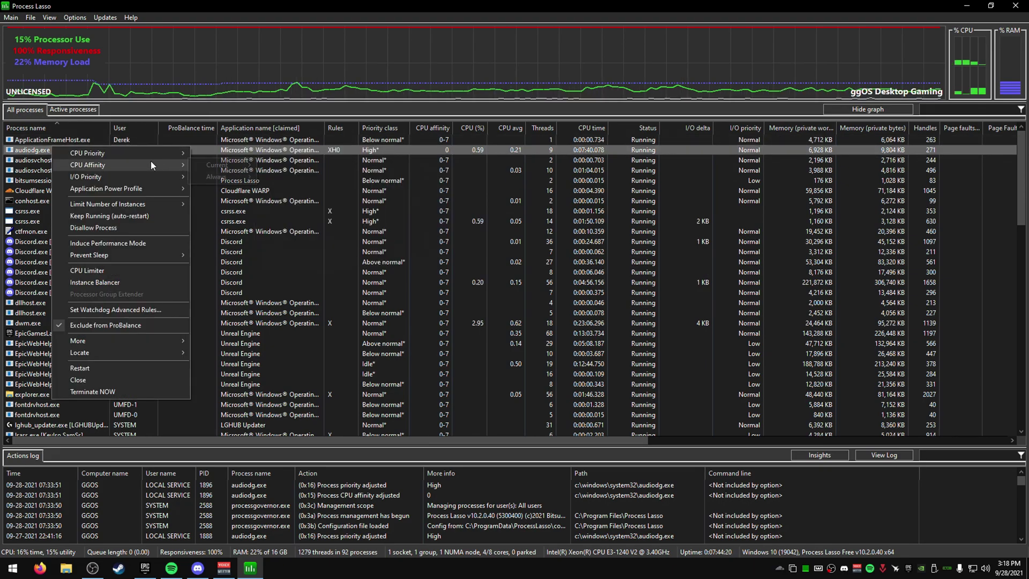
mouse_move(150, 160)
mouse_move(210, 166)
click(278, 5)
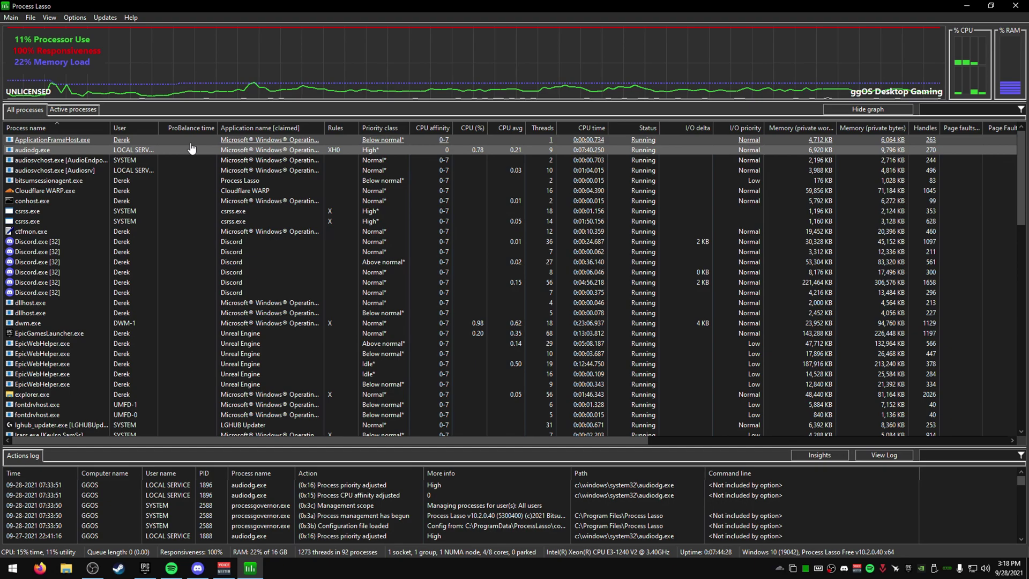
right_click(98, 122)
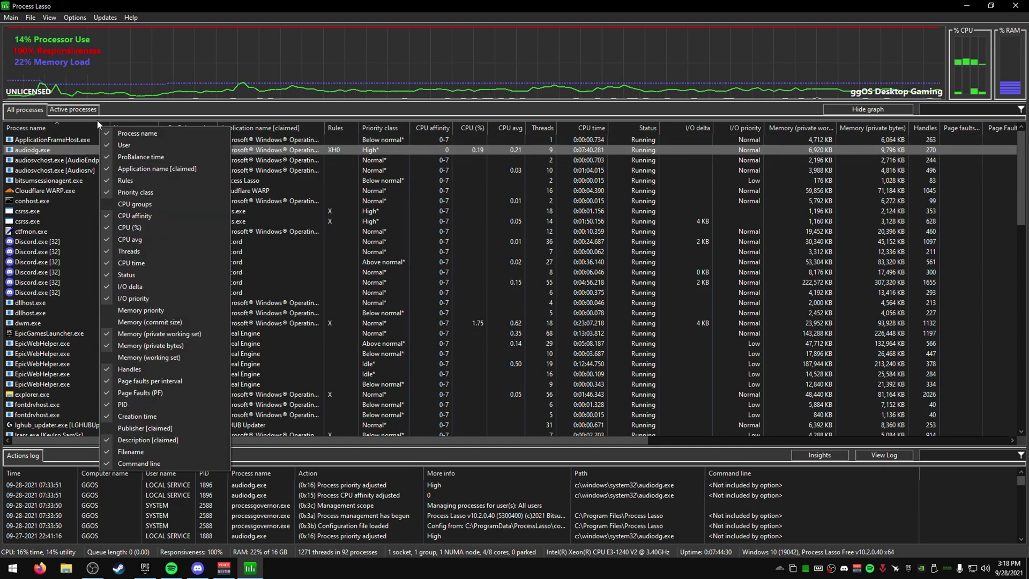
right_click(63, 157)
right_click(49, 150)
mouse_move(74, 156)
mouse_move(227, 170)
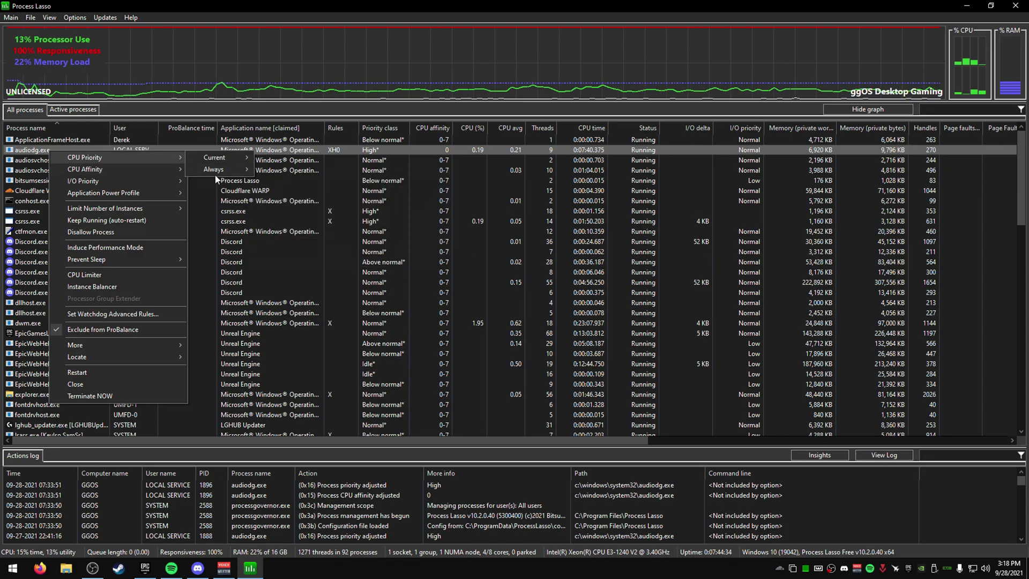
mouse_move(107, 168)
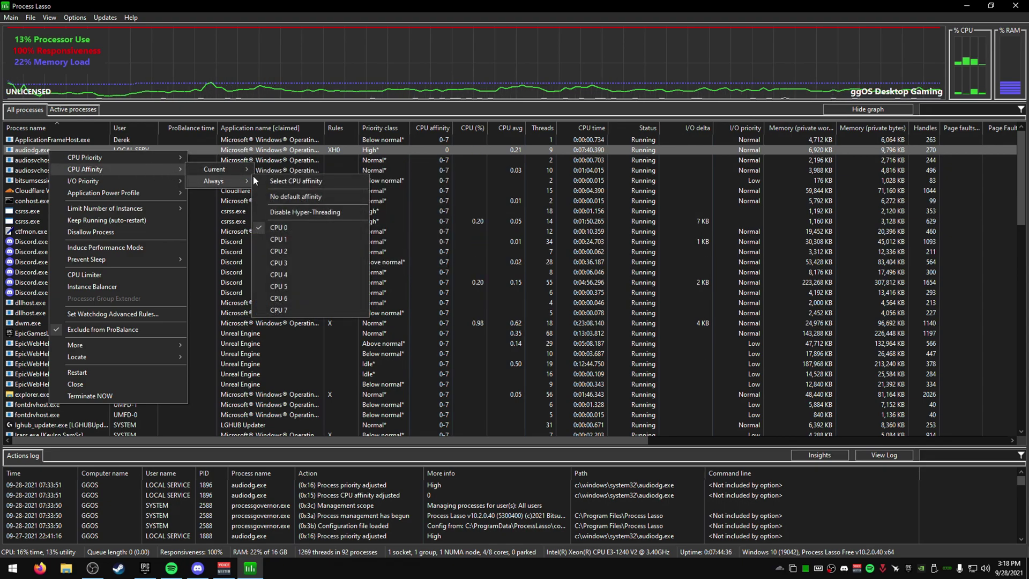
click(297, 181)
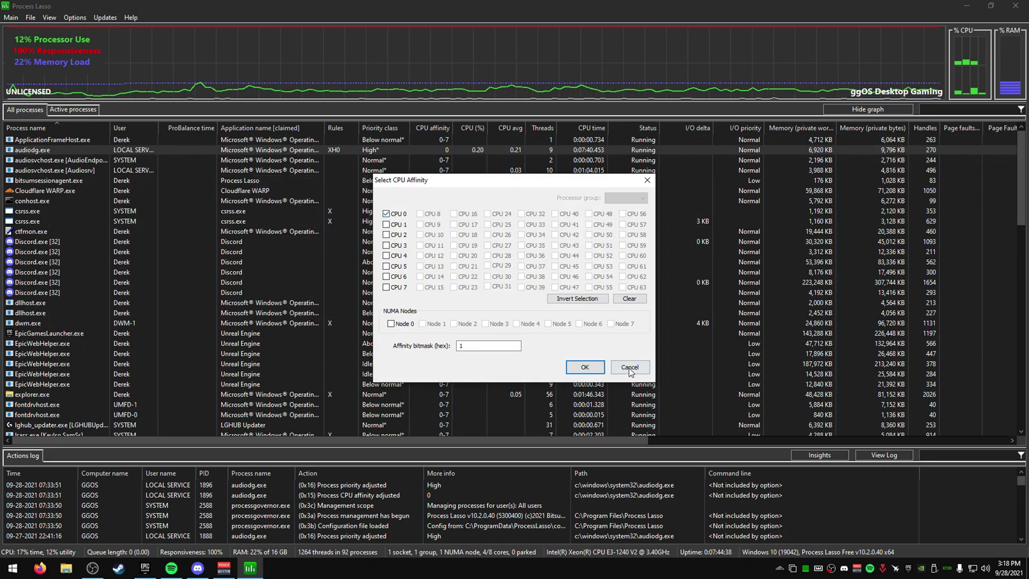
click(629, 368)
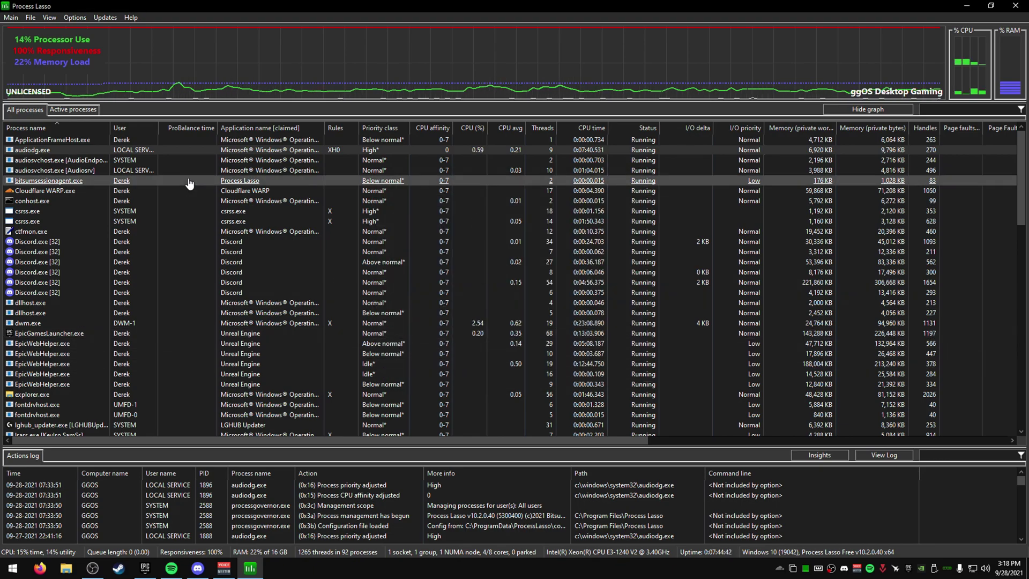
Set all six Discord.exe processes to an Always Below Normal priority class.
click(165, 242)
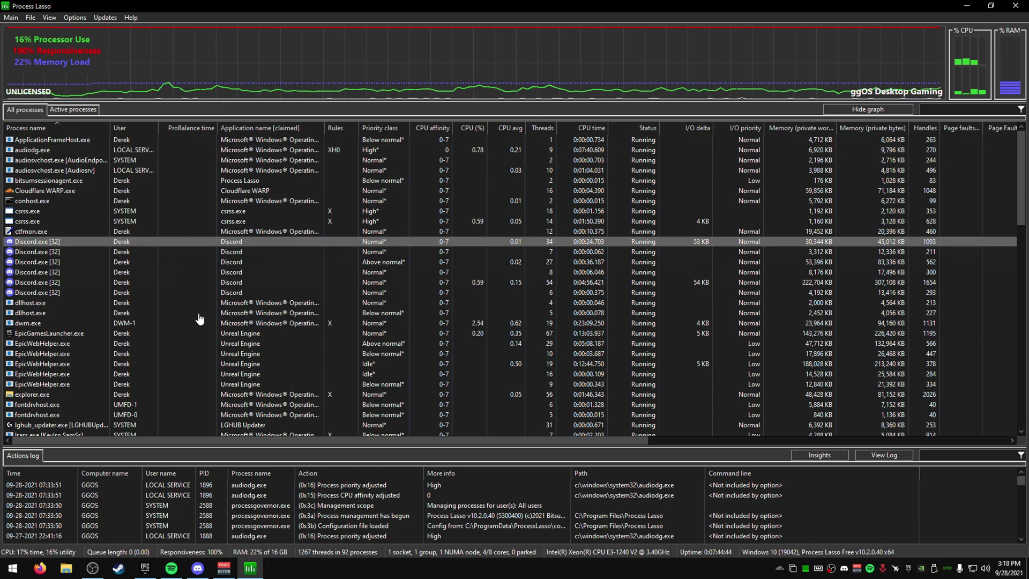
scroll(204, 342, down, 15)
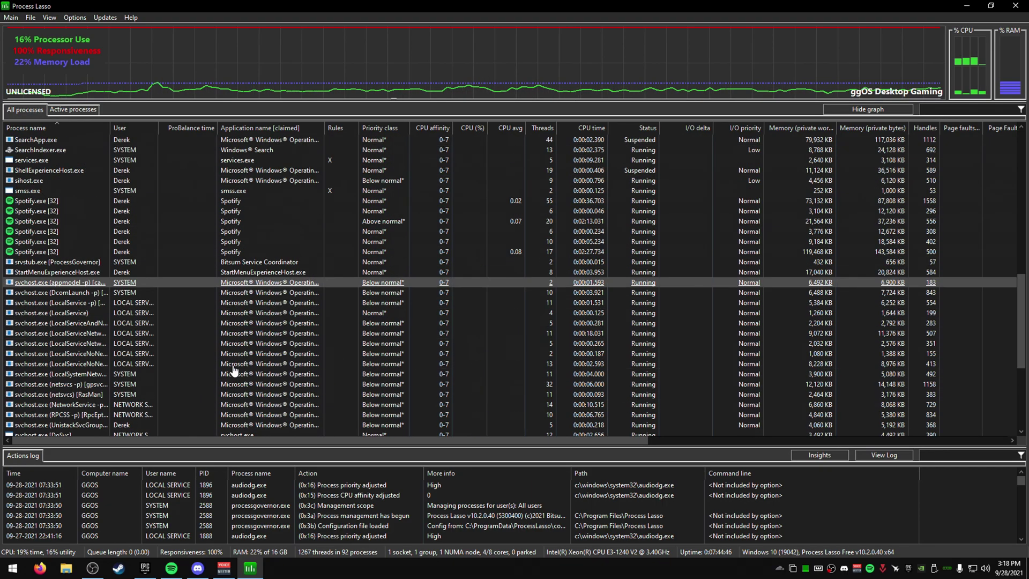
scroll(234, 369, up, 15)
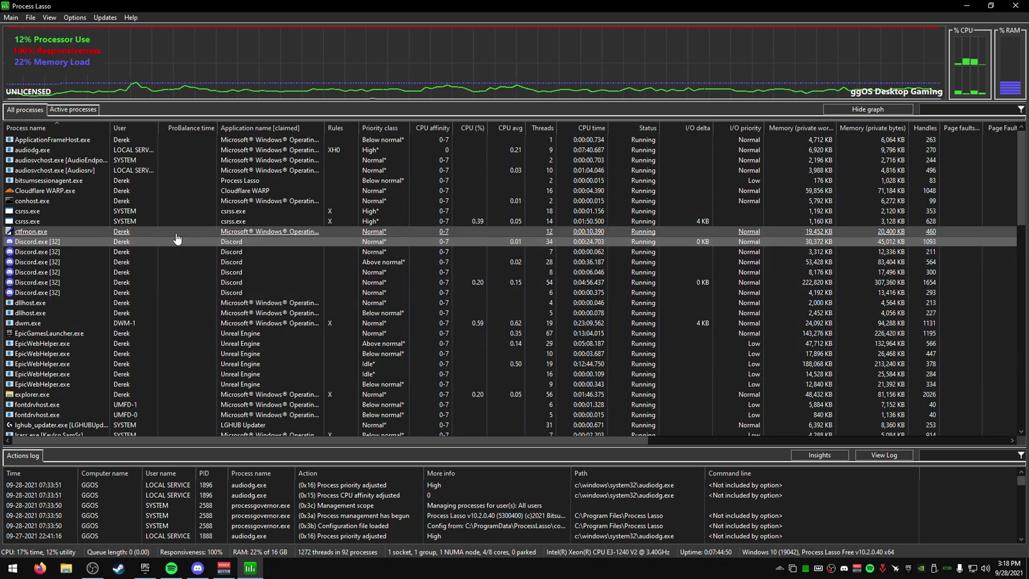
shift+click(213, 293)
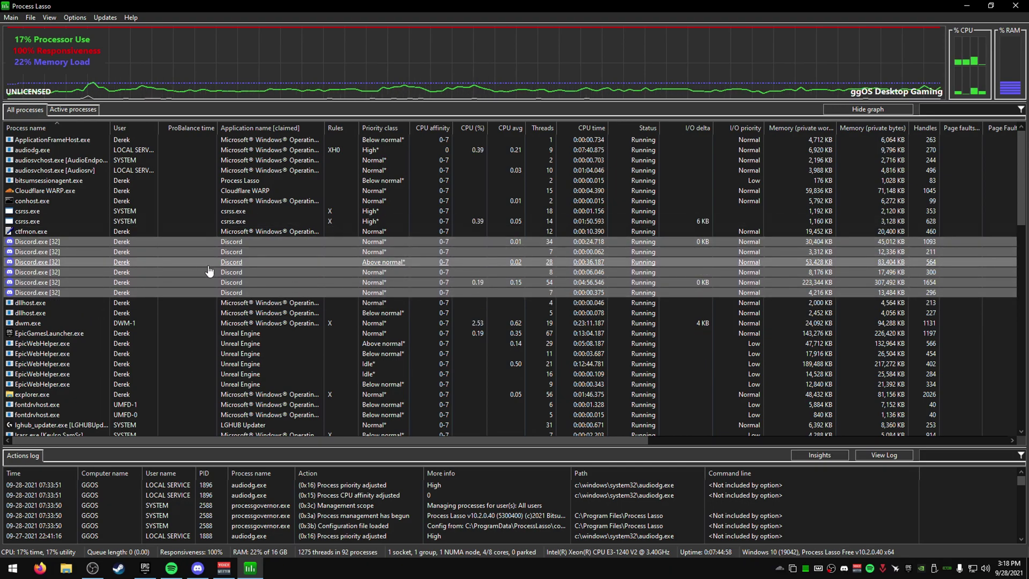
right_click(189, 249)
mouse_move(195, 252)
mouse_move(341, 254)
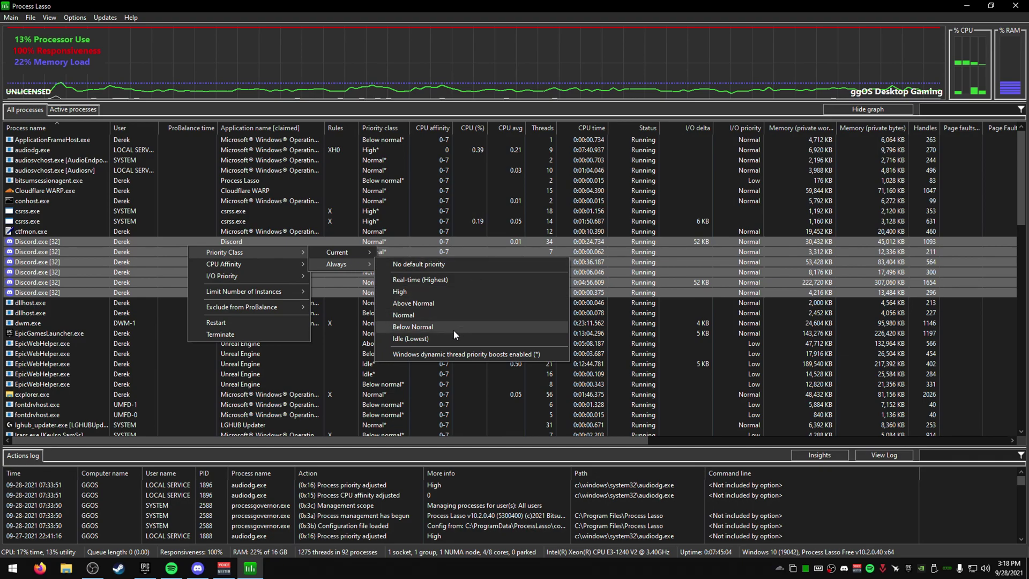
click(451, 329)
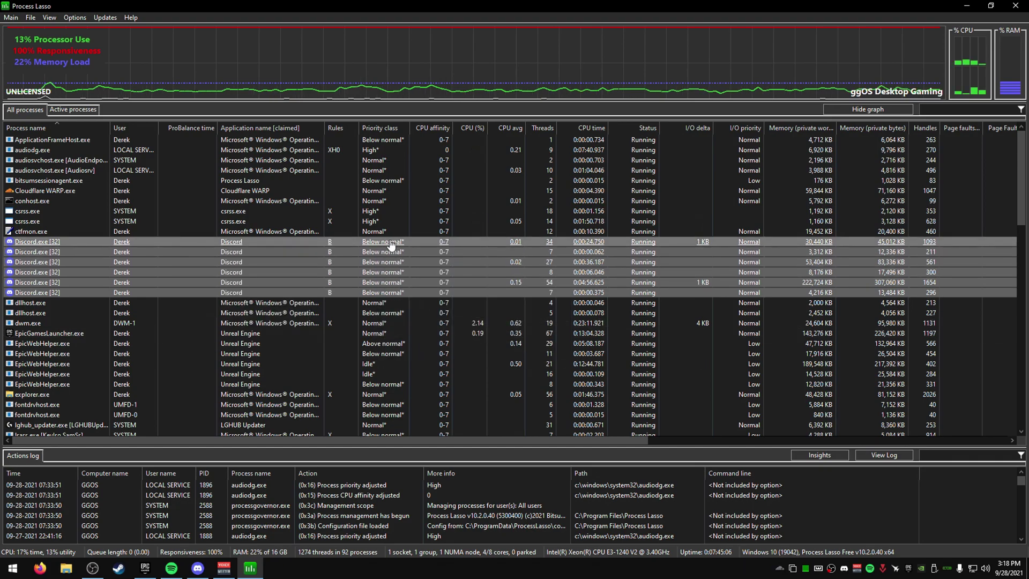
click(197, 570)
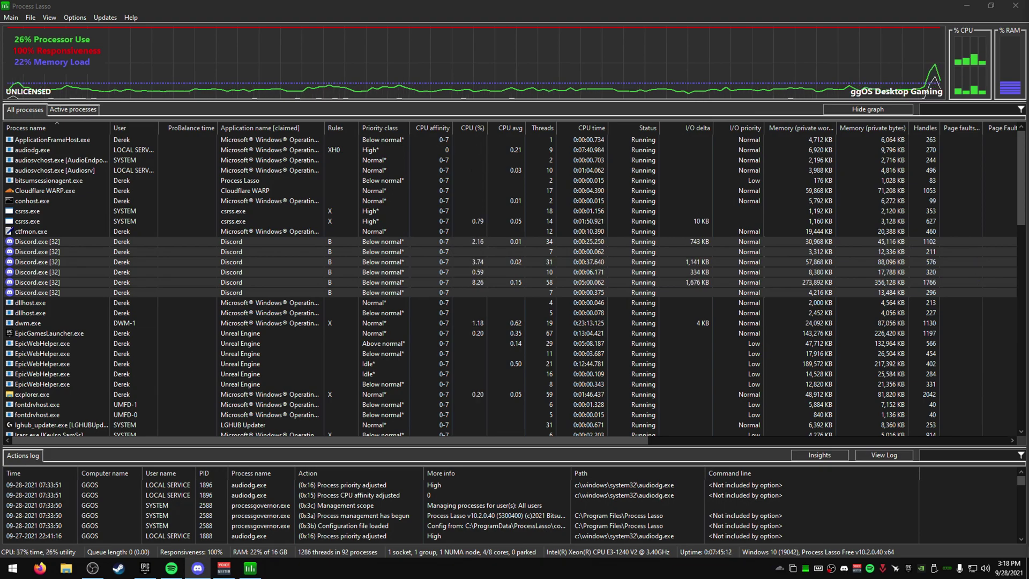
key(alt+Tab)
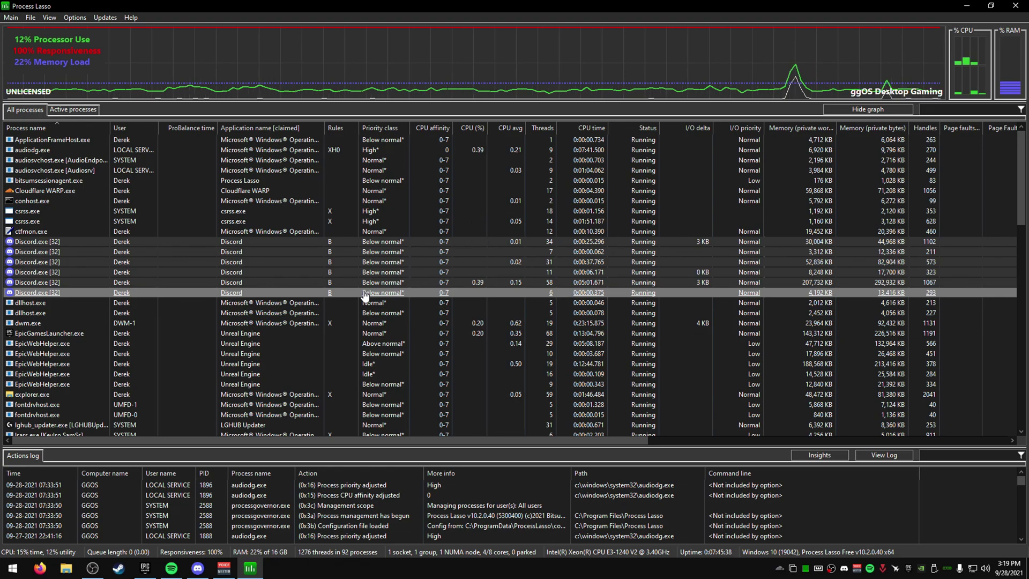
Give the Discord processes a persistent CPU affinity limited to CPUs 0–3.
right_click(407, 263)
mouse_move(445, 271)
mouse_move(571, 282)
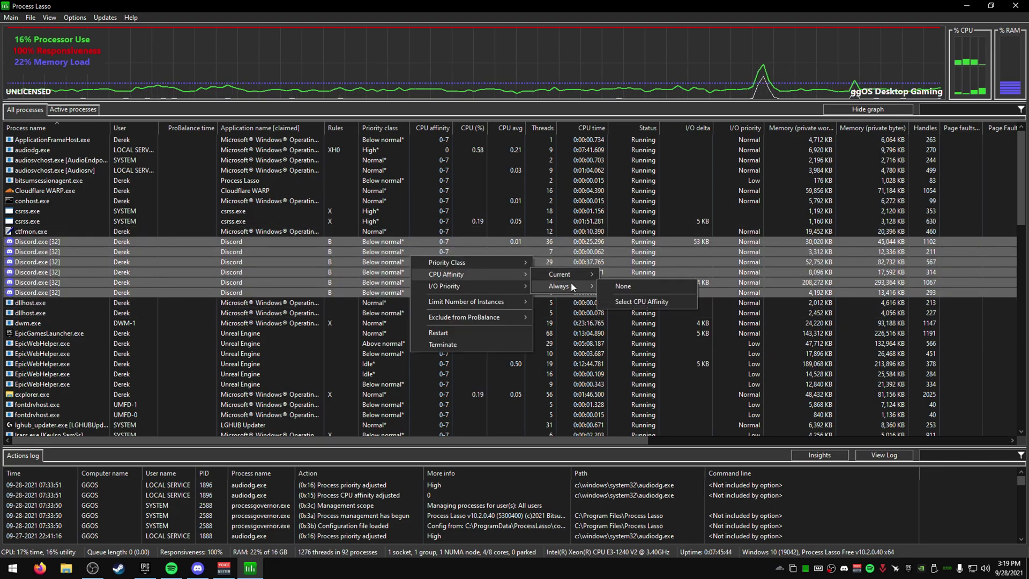
click(621, 301)
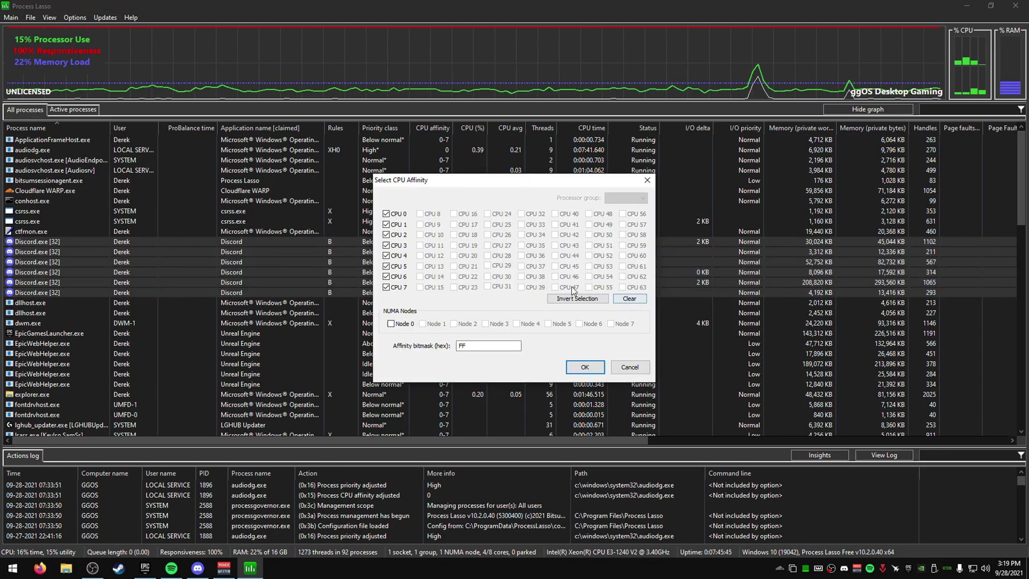
click(400, 288)
click(398, 277)
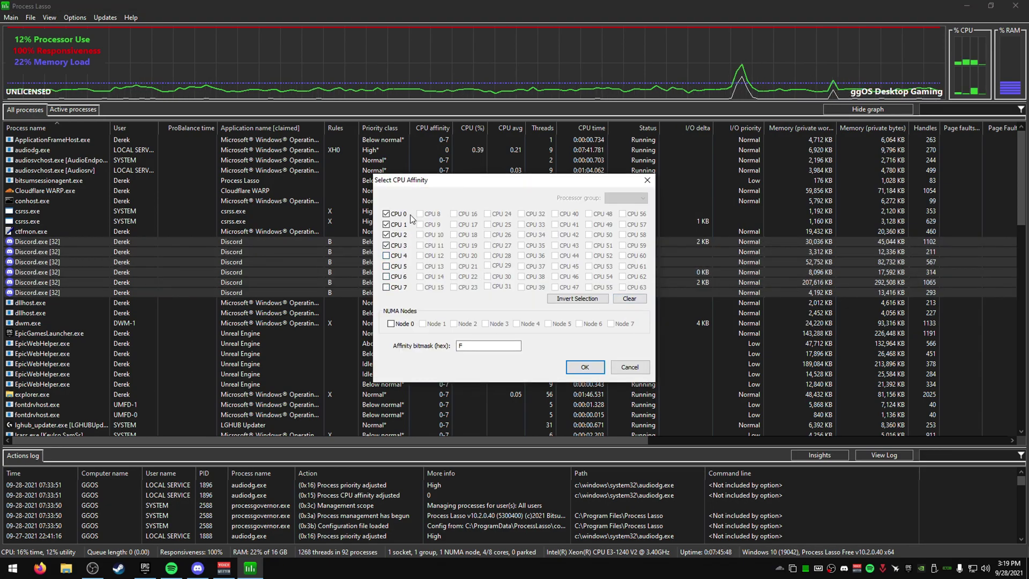
click(399, 256)
click(585, 367)
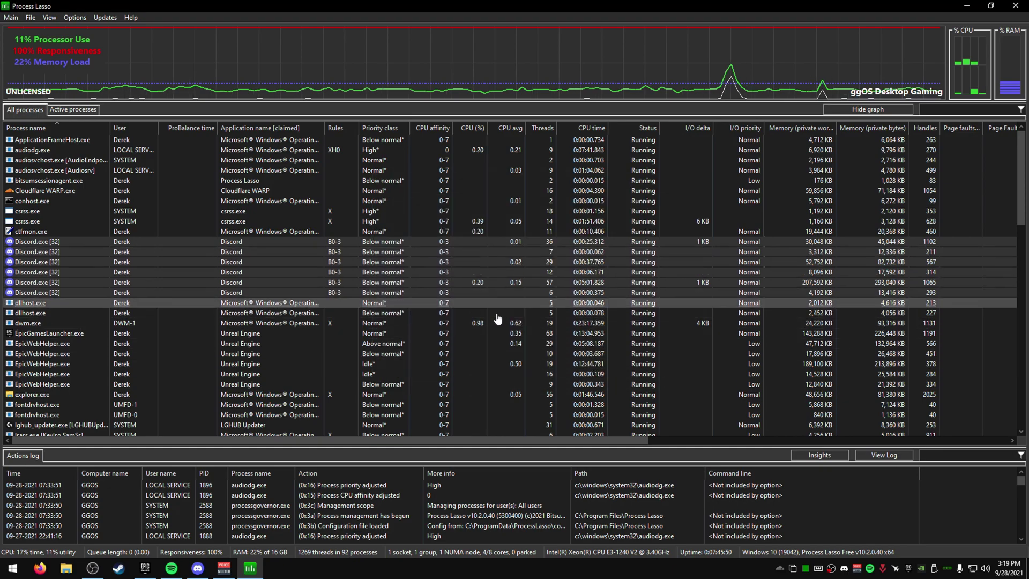
click(197, 565)
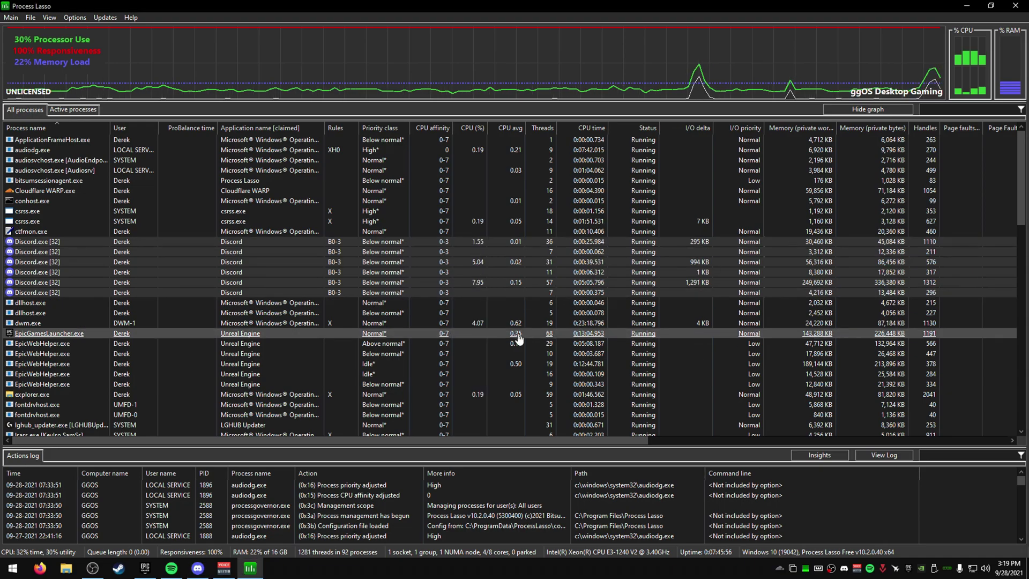
Reset Discord's persistent CPU affinity to cover all CPUs 0–7.
right_click(532, 242)
mouse_move(581, 260)
mouse_move(681, 272)
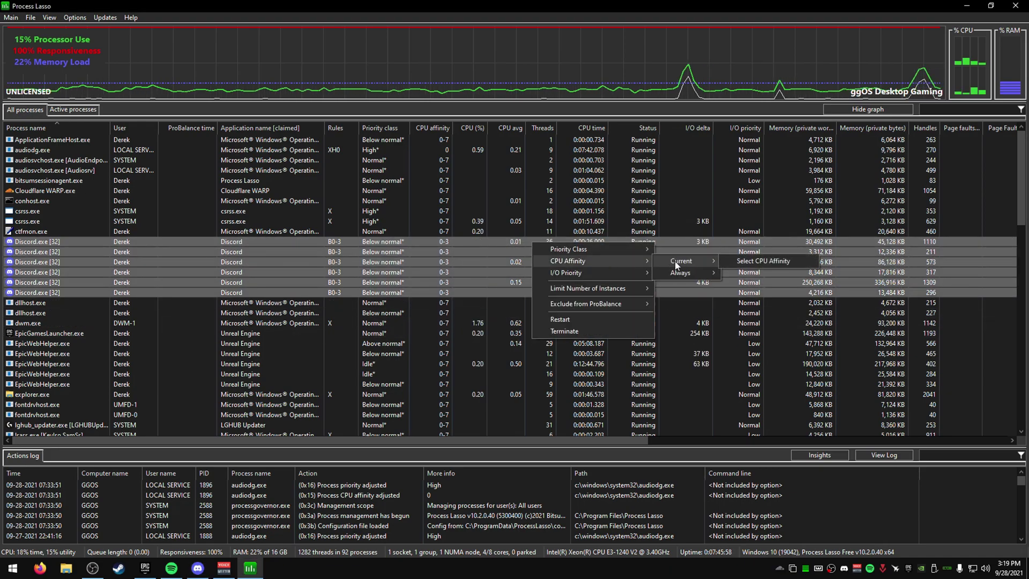
click(741, 287)
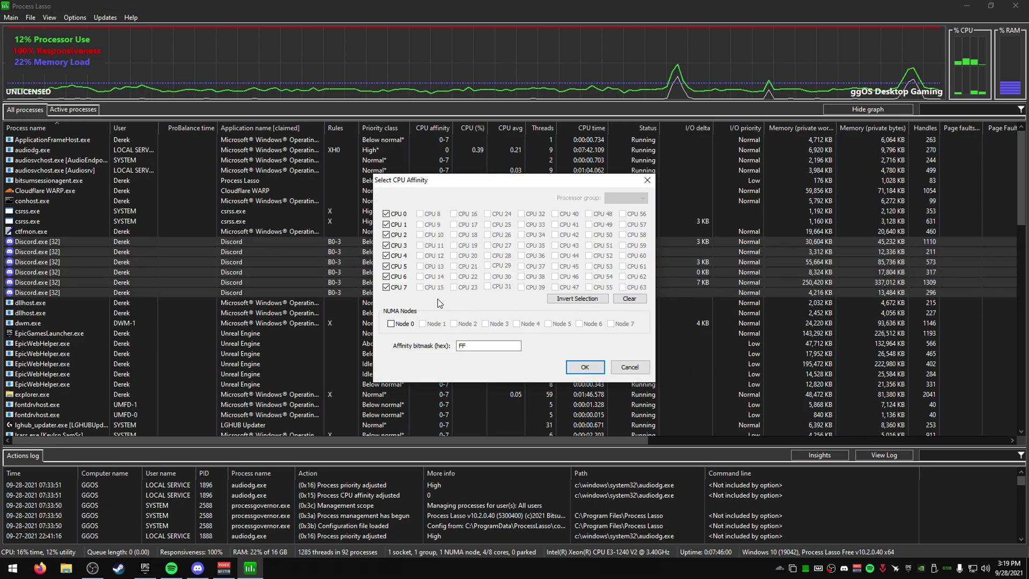
click(589, 367)
right_click(341, 247)
mouse_move(416, 273)
mouse_move(482, 282)
click(548, 295)
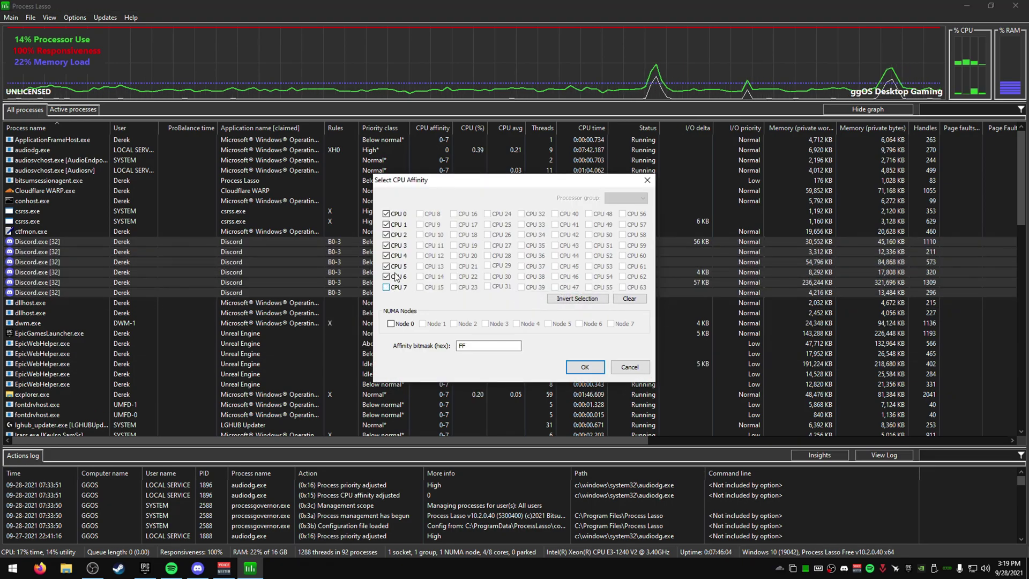
click(386, 287)
click(585, 367)
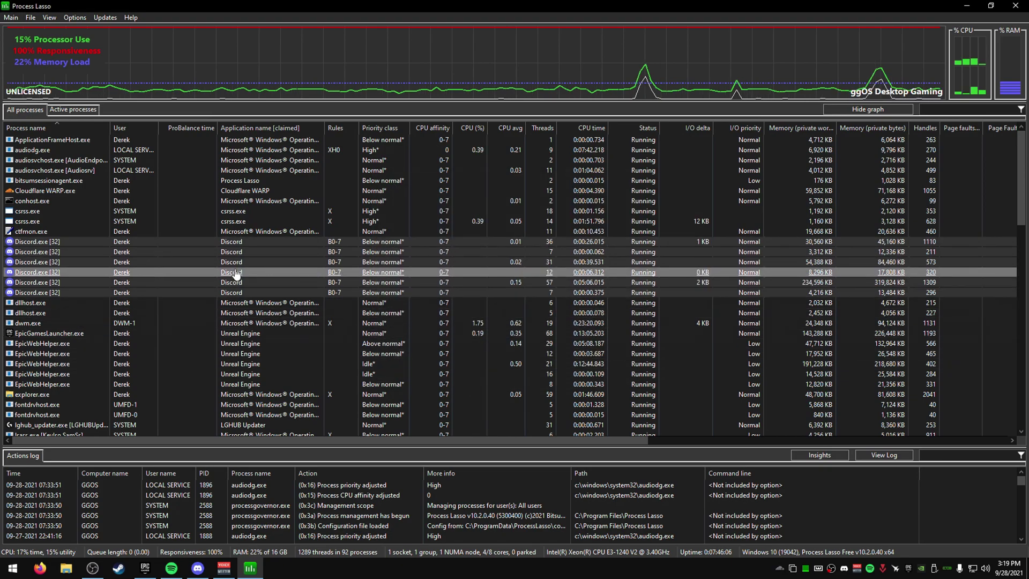
Set all six Spotify processes to an Always Below Normal priority class.
scroll(160, 311, down, 4)
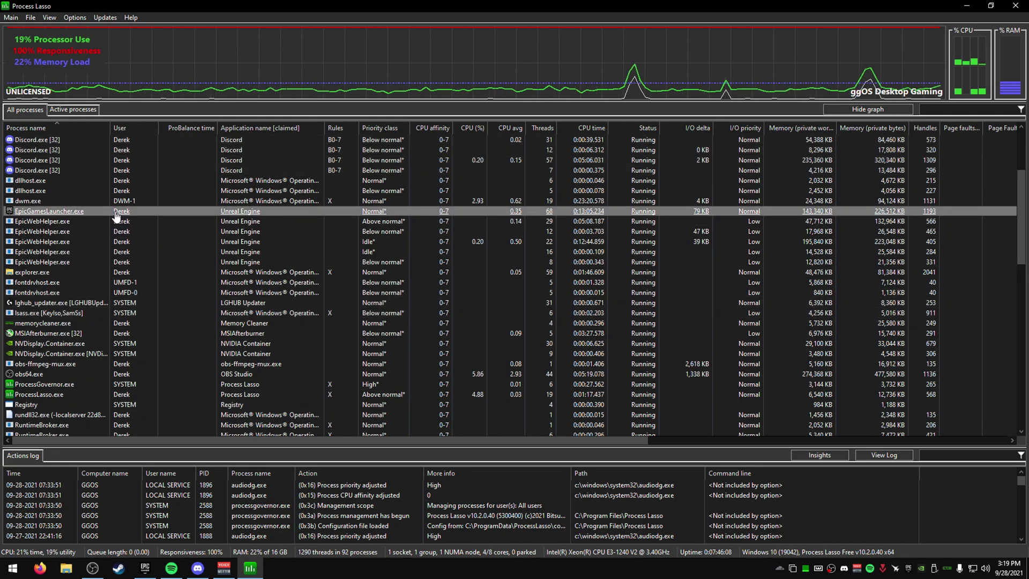
scroll(320, 364, down, 4)
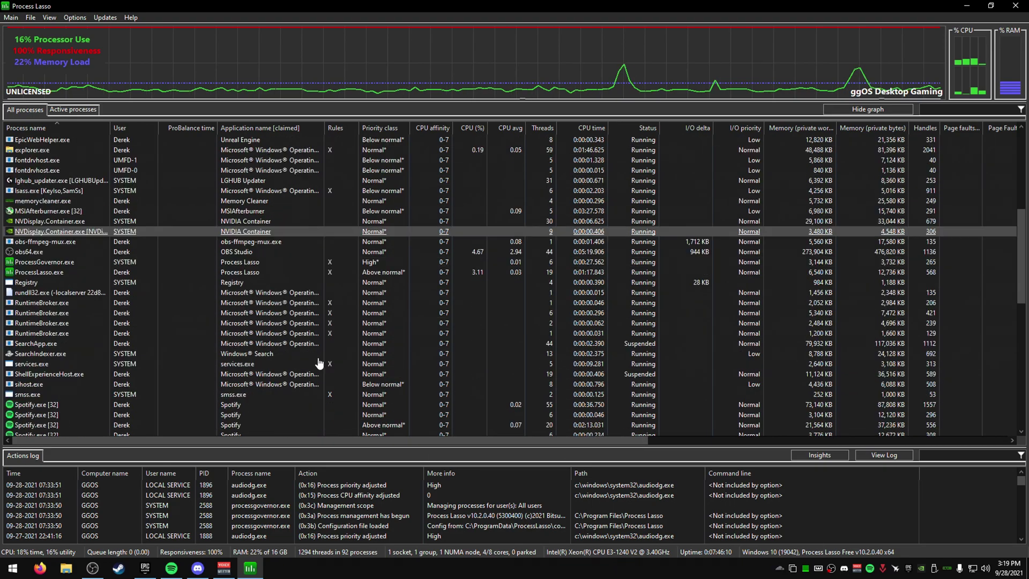
scroll(320, 365, down, 2)
click(67, 343)
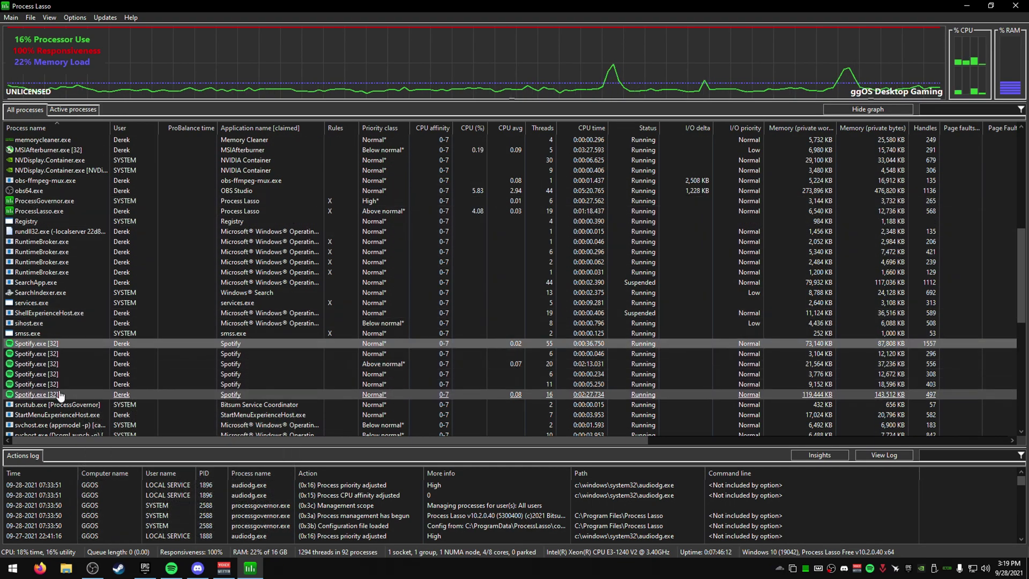
shift+click(58, 394)
right_click(209, 382)
mouse_move(260, 386)
mouse_move(372, 397)
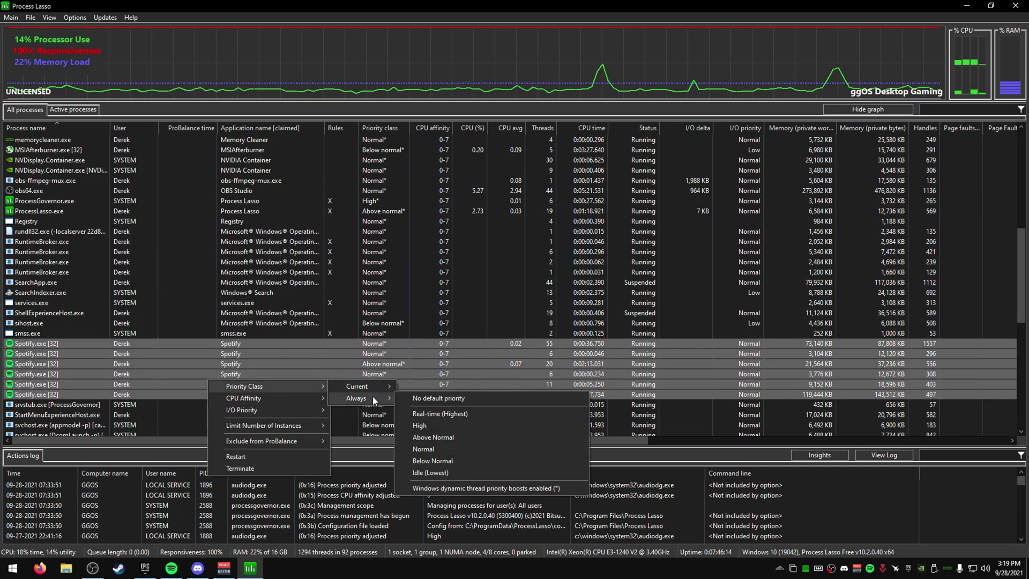
click(433, 460)
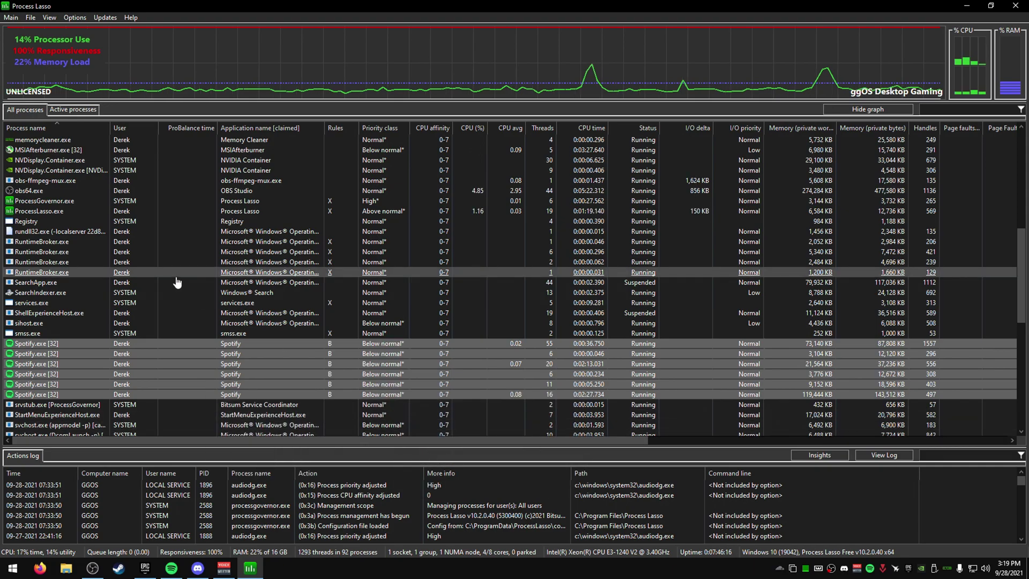
Lower voicemeeter8x64.exe's CPU priority to Below normal.
scroll(168, 356, down, 12)
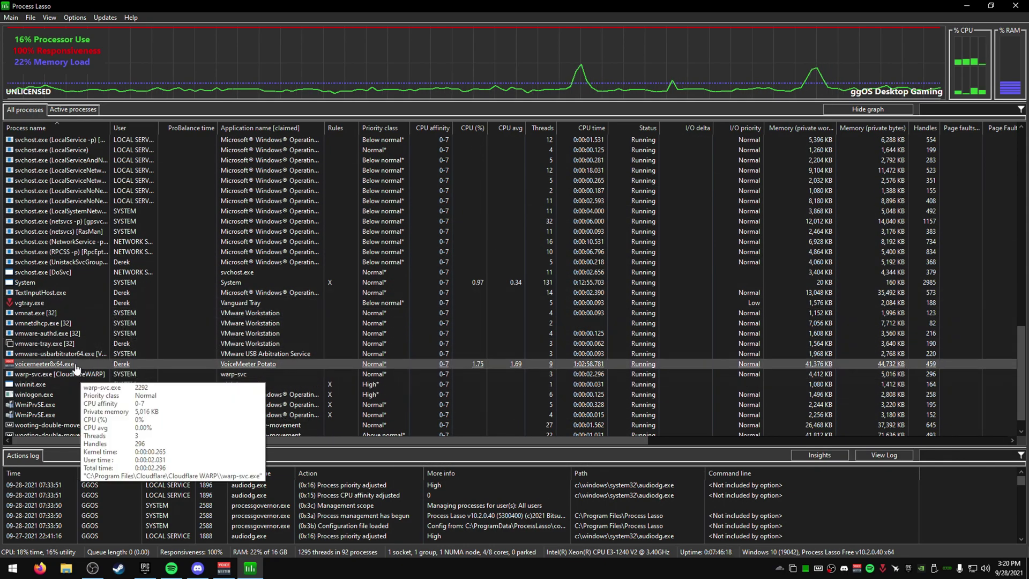
right_click(75, 366)
mouse_move(160, 117)
mouse_move(250, 117)
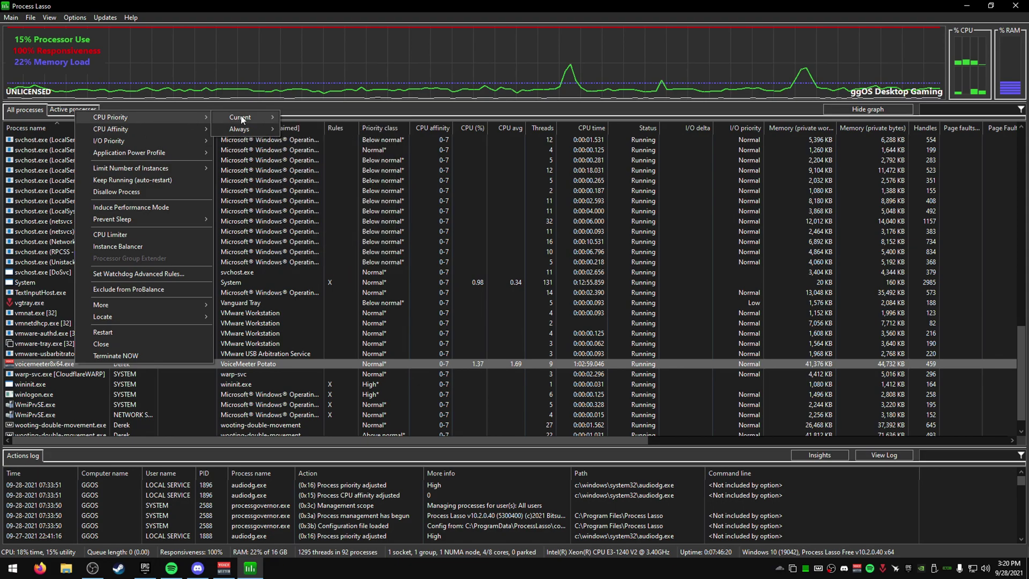
click(315, 189)
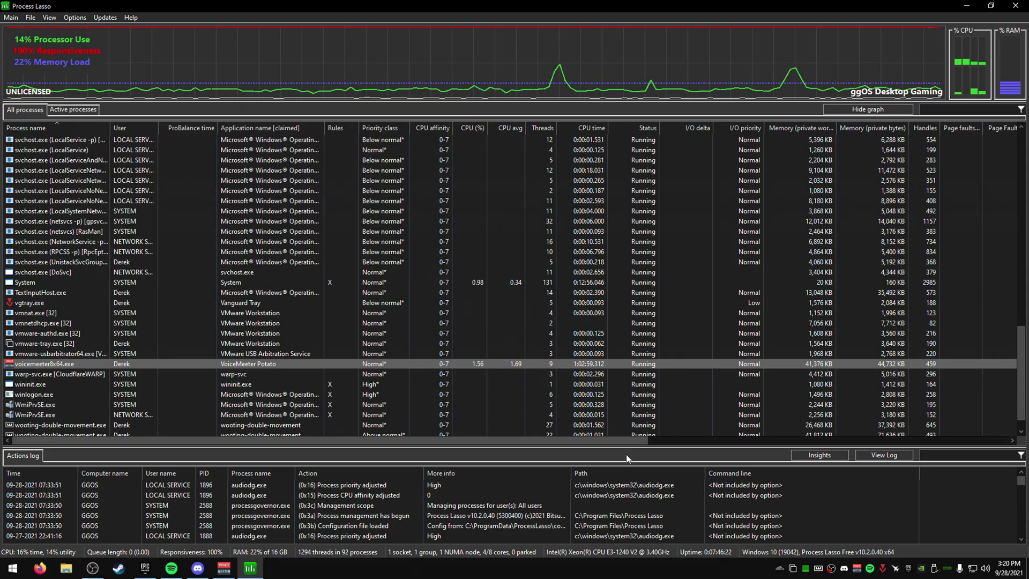
scroll(134, 343, down, 1)
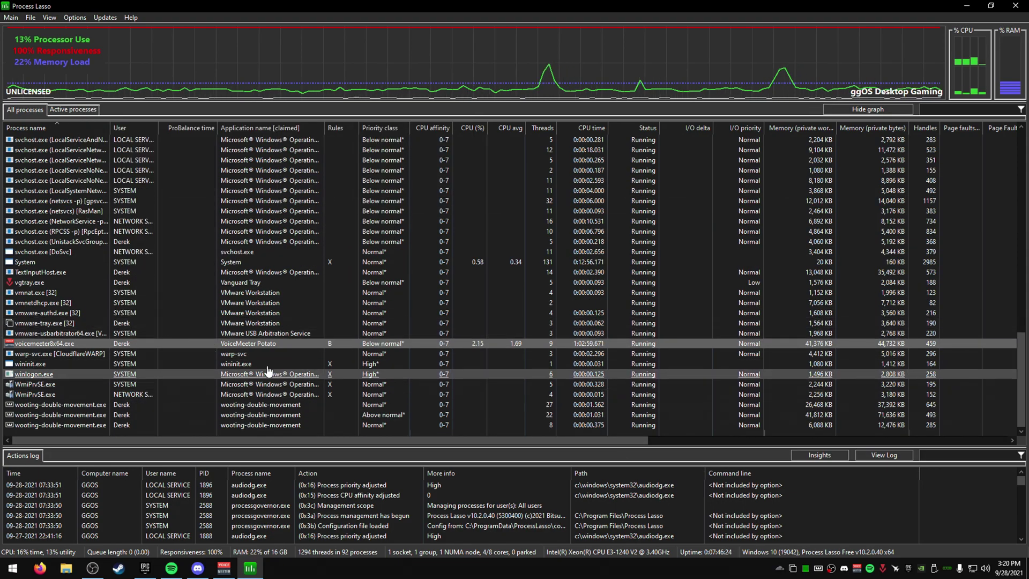
scroll(289, 357, up, 20)
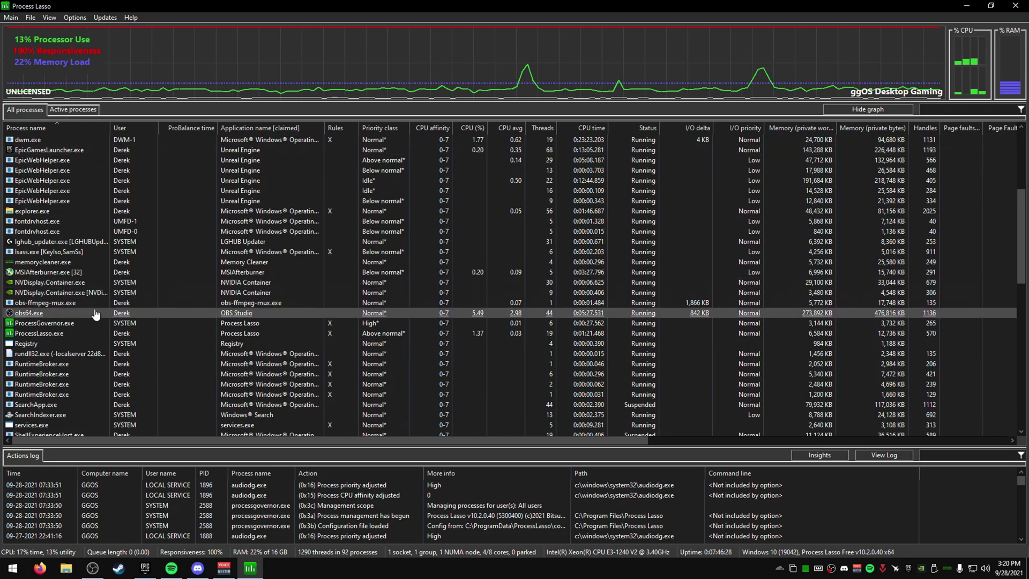
scroll(306, 340, down, 4)
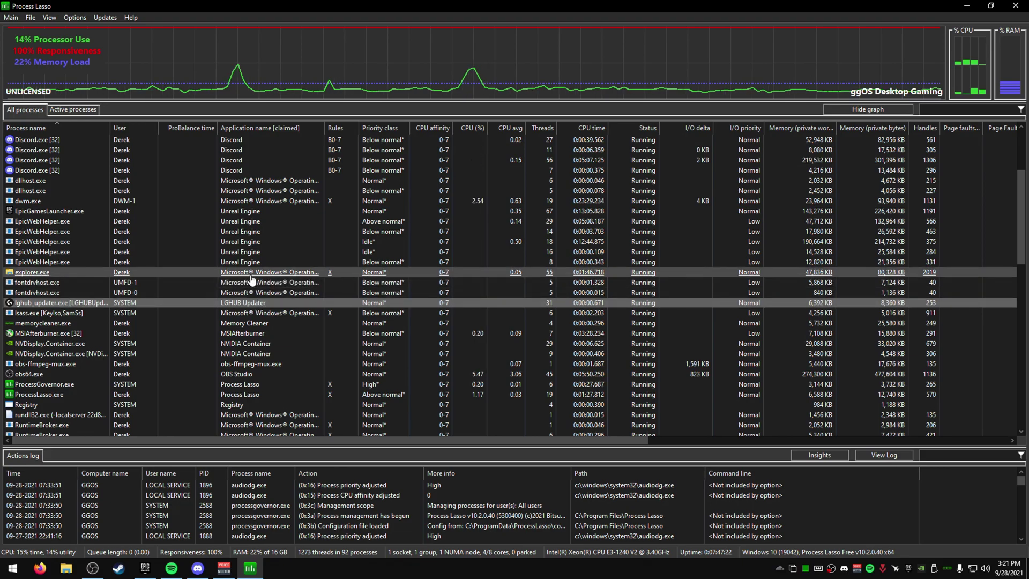
scroll(225, 290, up, 3)
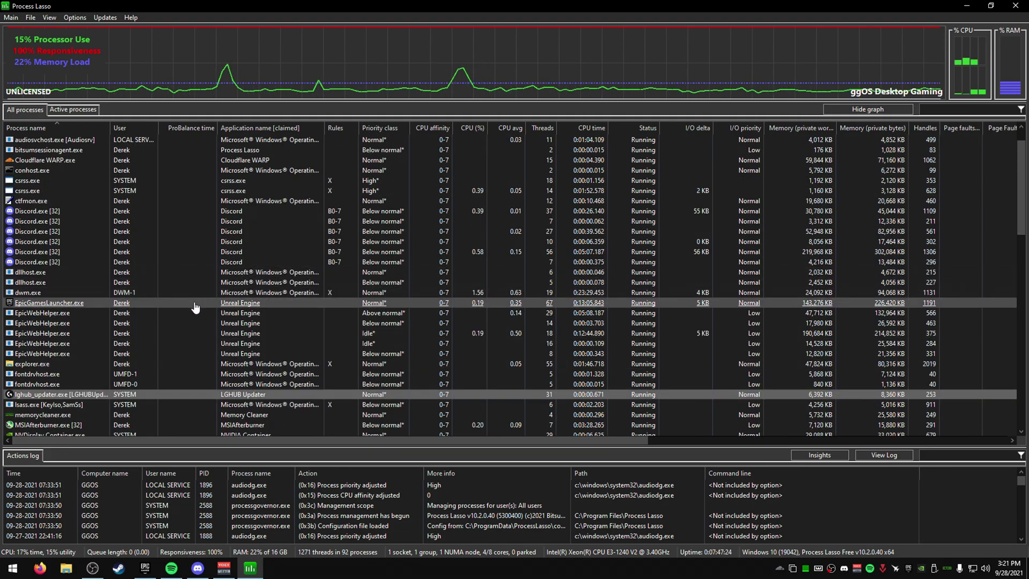
scroll(199, 306, down, 20)
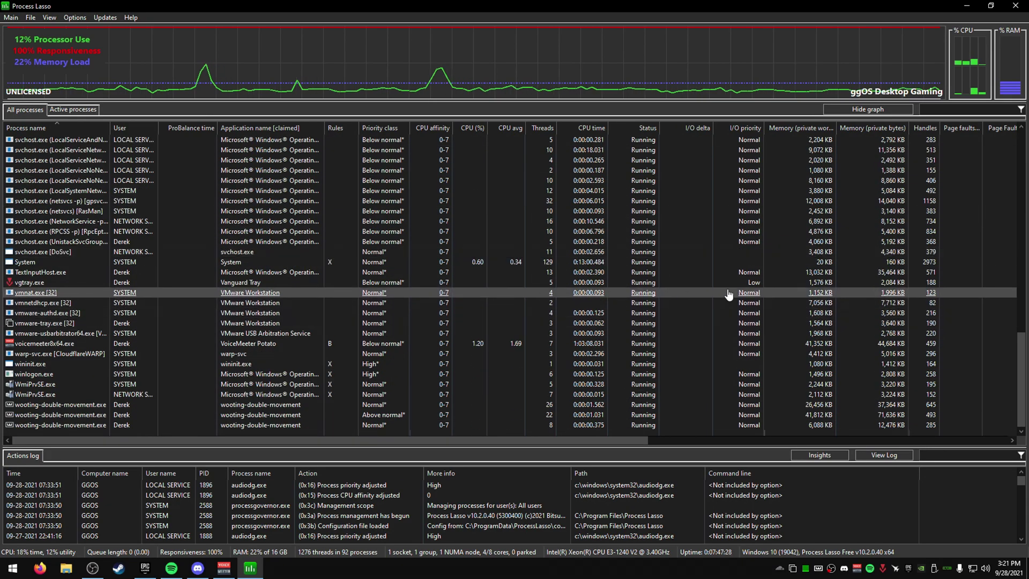
drag(1021, 391, 993, 149)
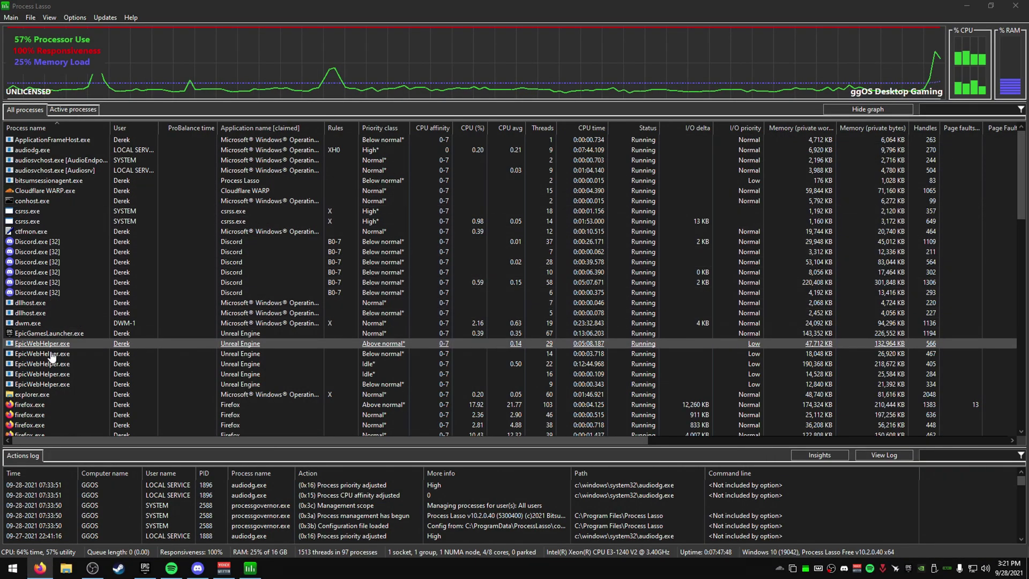
scroll(74, 348, down, 3)
click(74, 315)
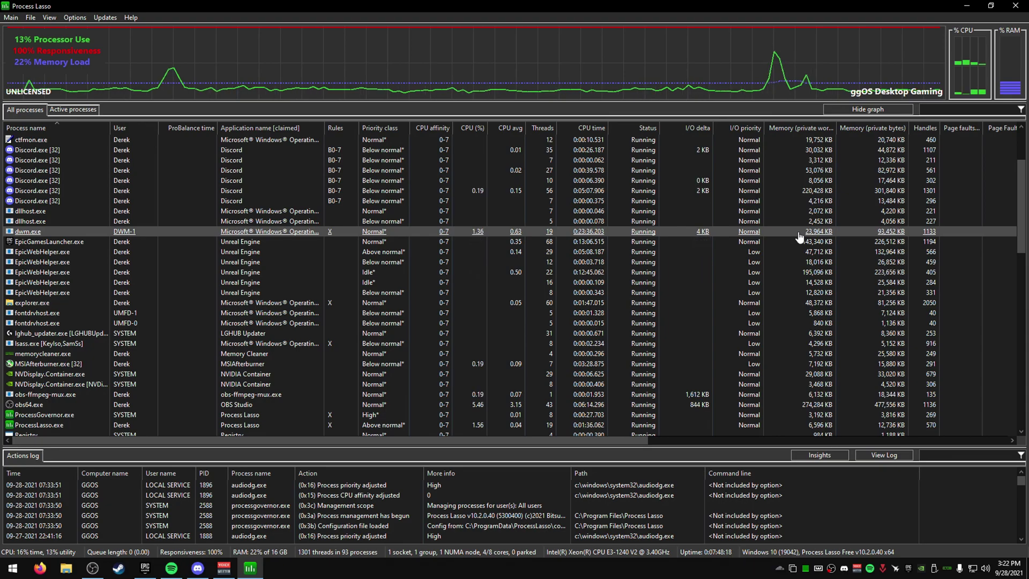
Review the Options menu's Log and CPU Foreground Boosting settings, then reopen Options.
click(75, 17)
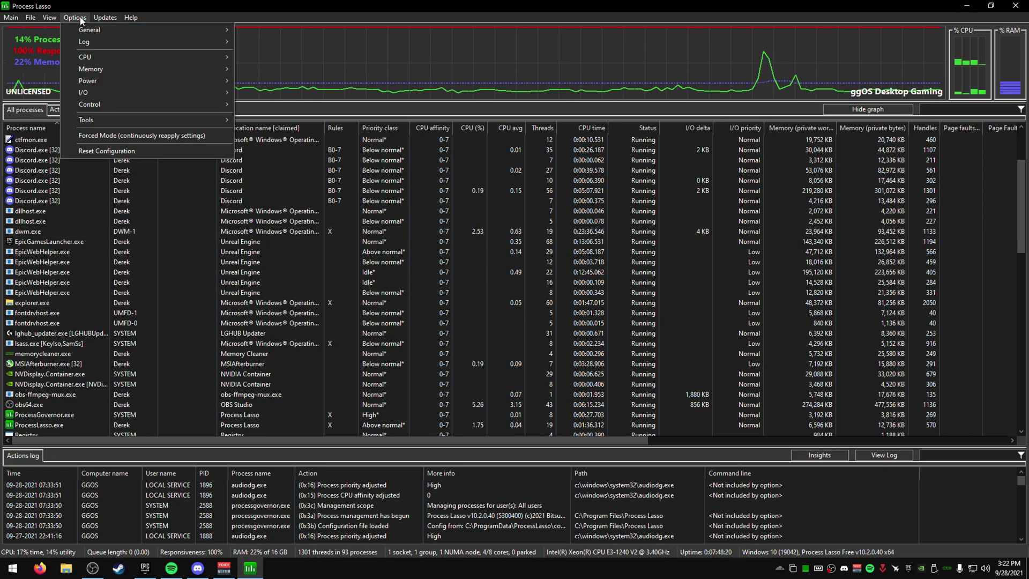
mouse_move(101, 38)
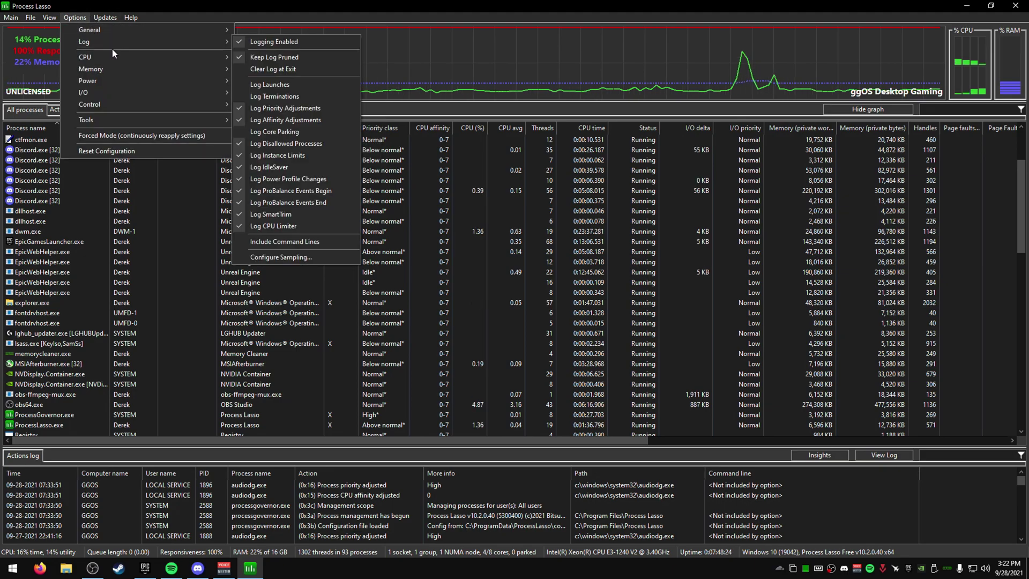
mouse_move(113, 57)
mouse_move(276, 142)
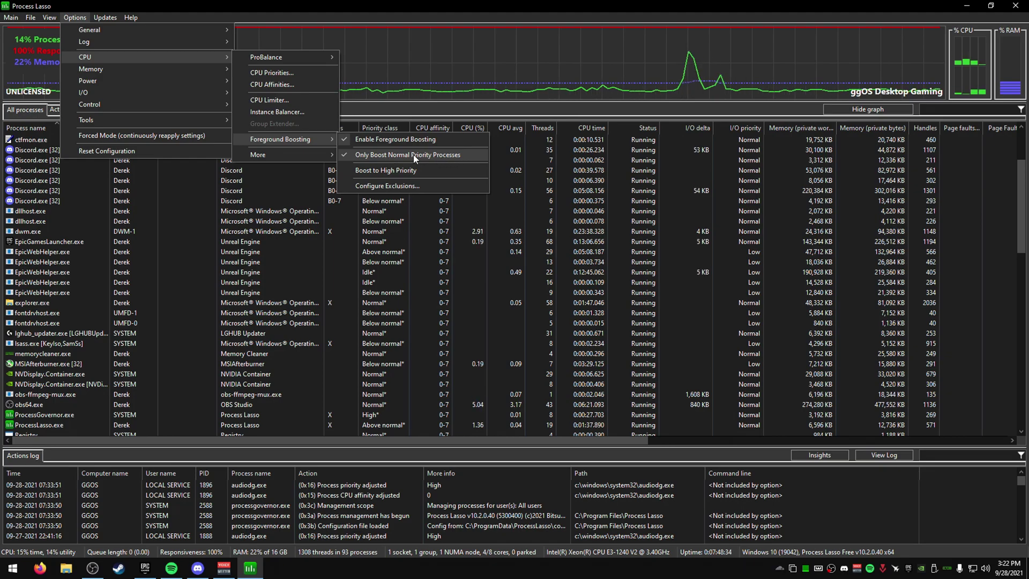
click(391, 157)
click(75, 17)
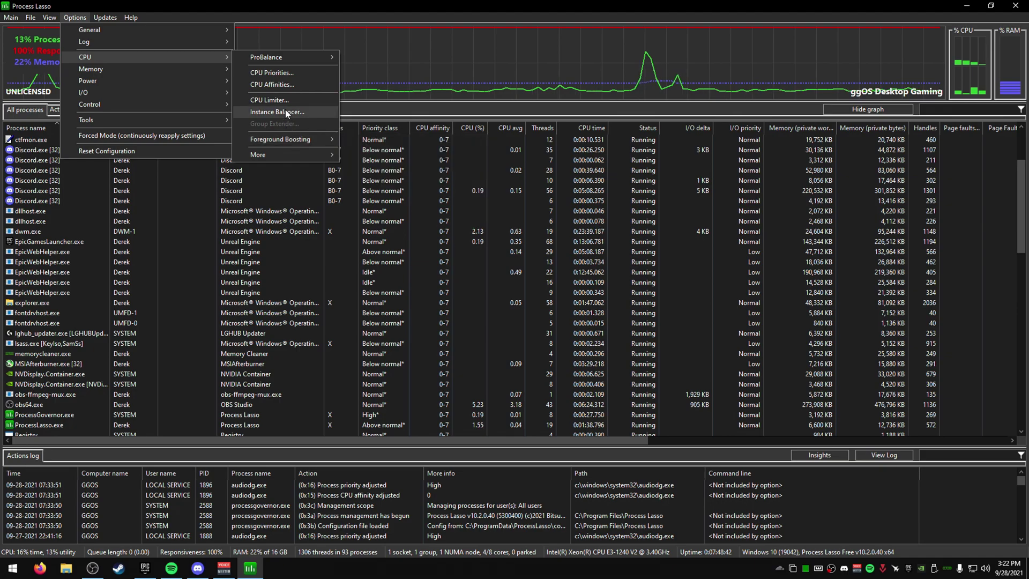
Browse the Memory, Power and Tools submenus in Options toward CPU Core Parking.
mouse_move(158, 69)
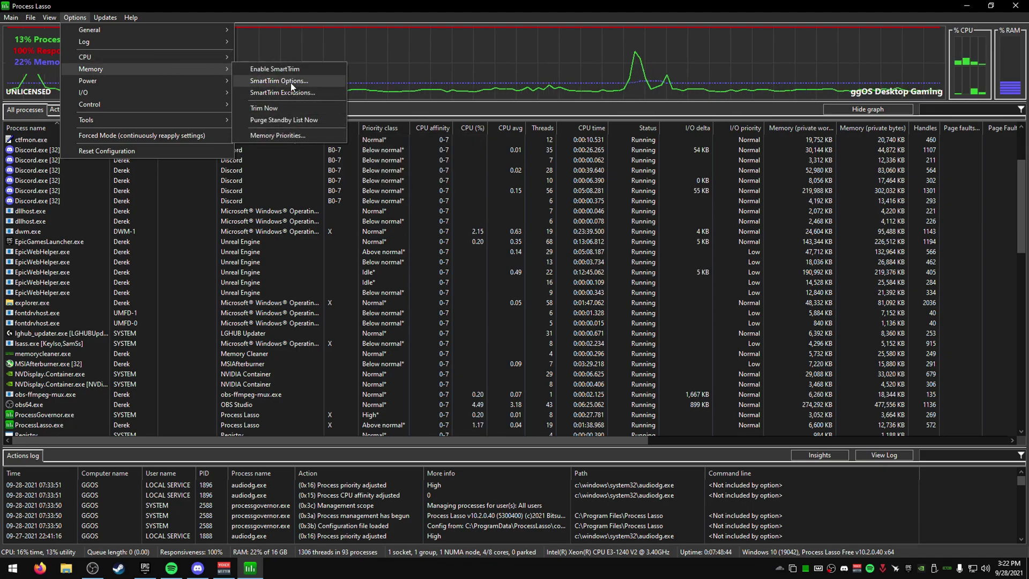
mouse_move(121, 80)
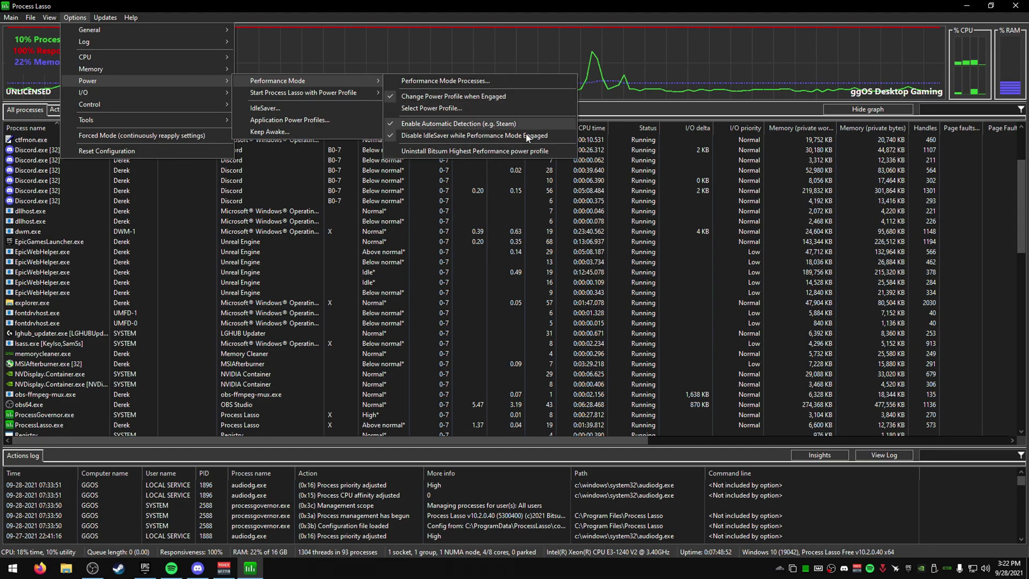
mouse_move(306, 93)
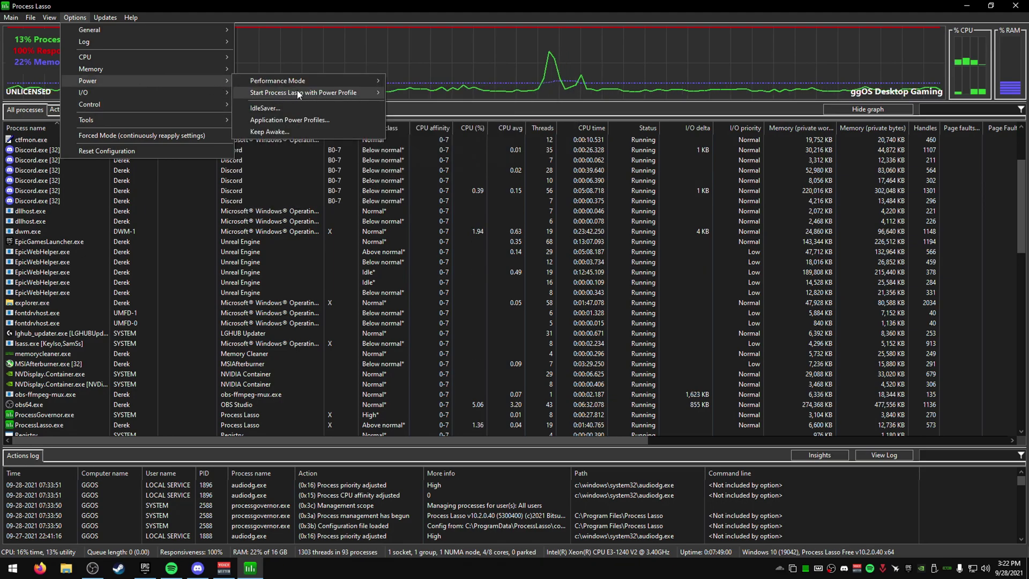
mouse_move(150, 120)
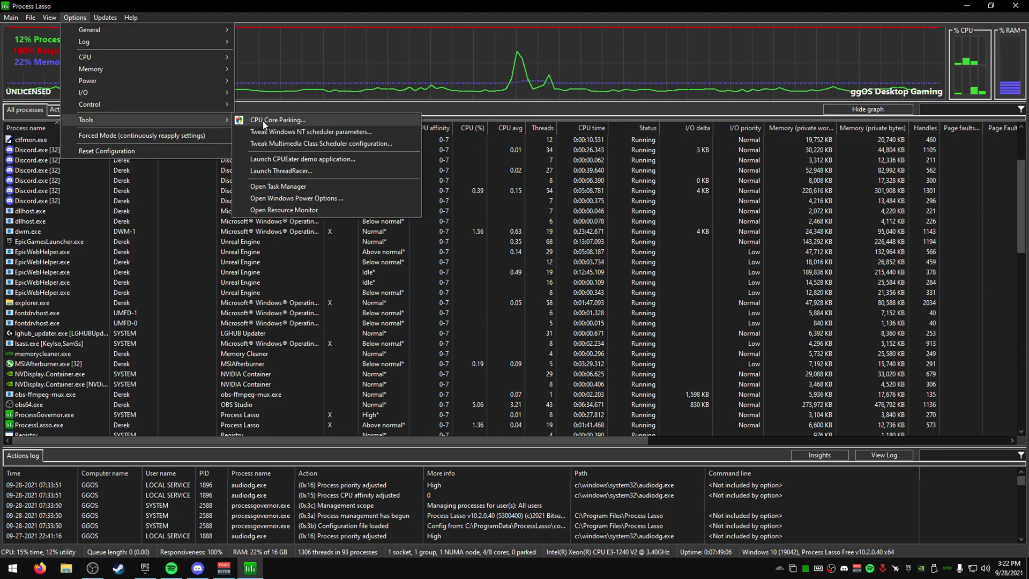
Open CPU Core Parking, decline installing ParkControl, and close the Options menu.
click(246, 119)
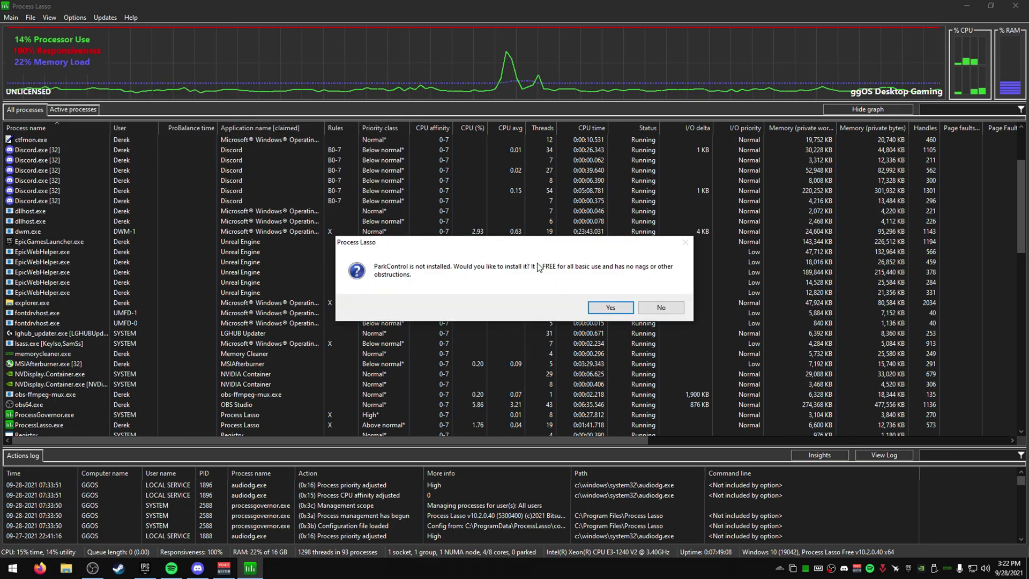
click(661, 308)
click(75, 17)
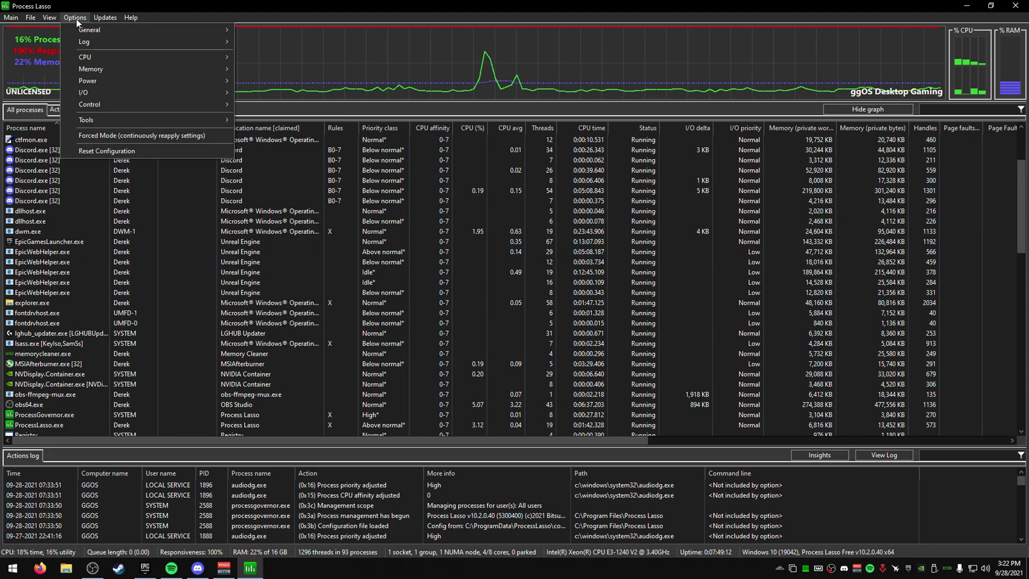
mouse_move(82, 29)
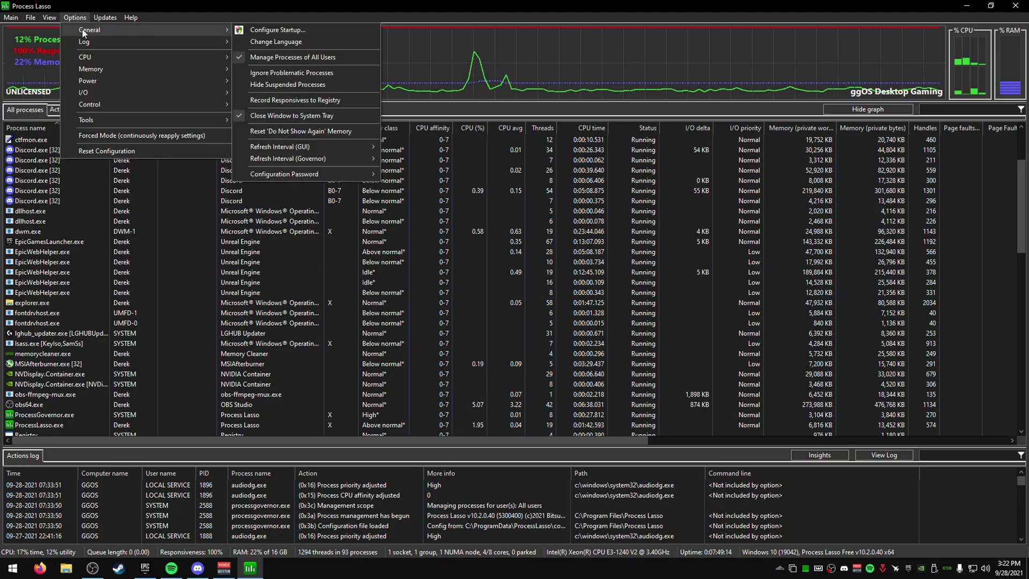
click(133, 10)
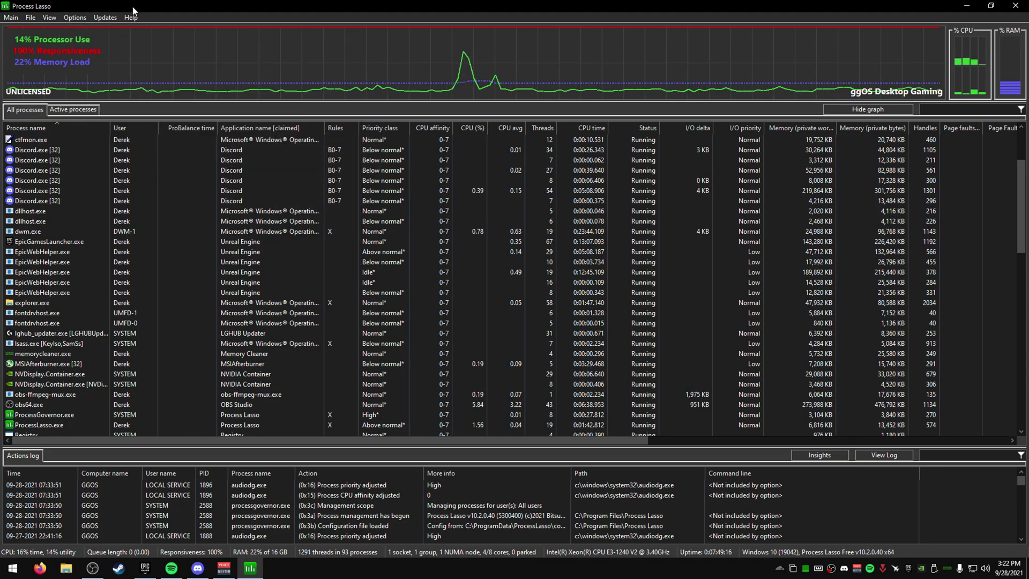
click(105, 17)
click(115, 6)
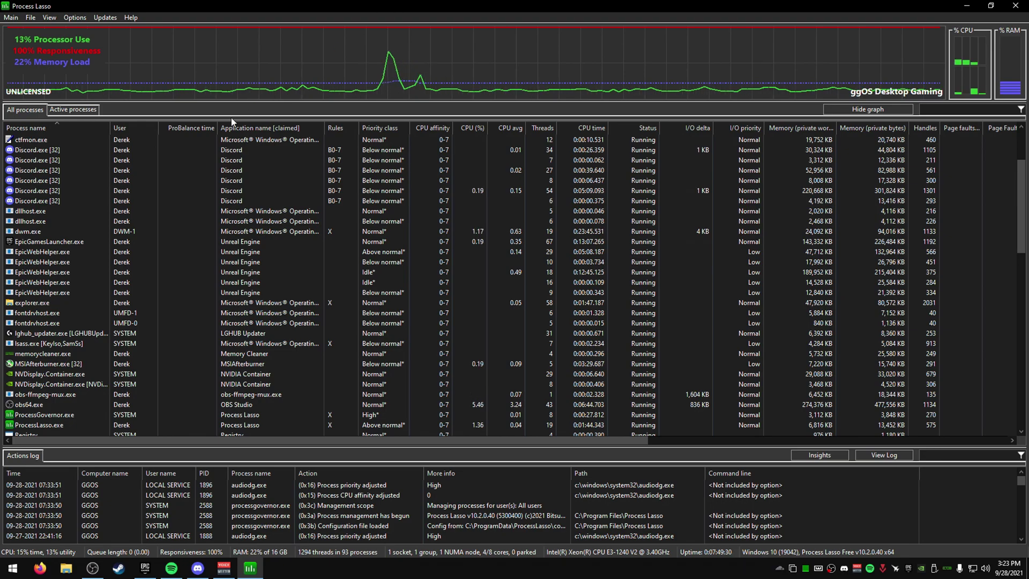
right_click(161, 201)
mouse_move(214, 204)
mouse_move(346, 215)
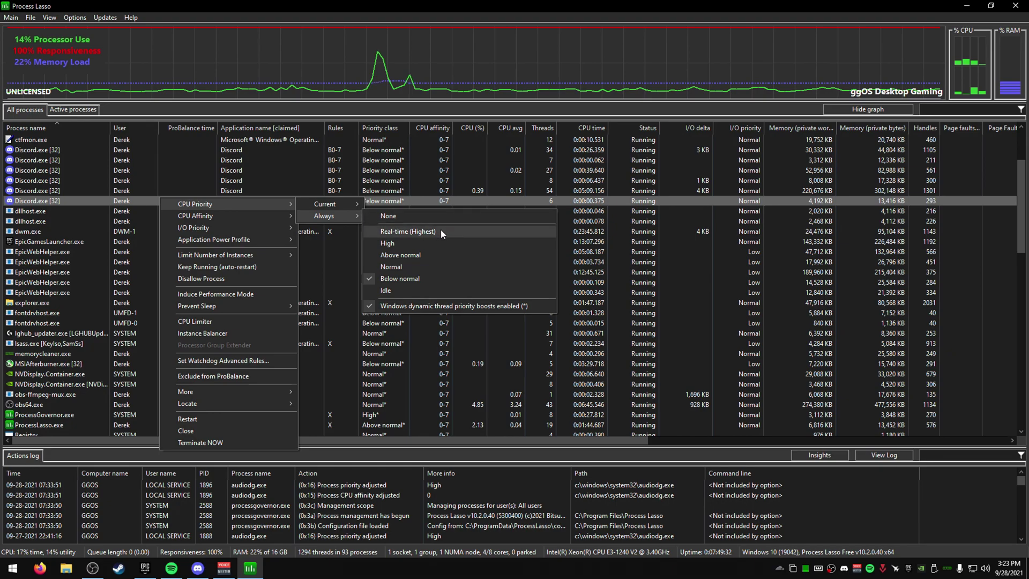
click(486, 5)
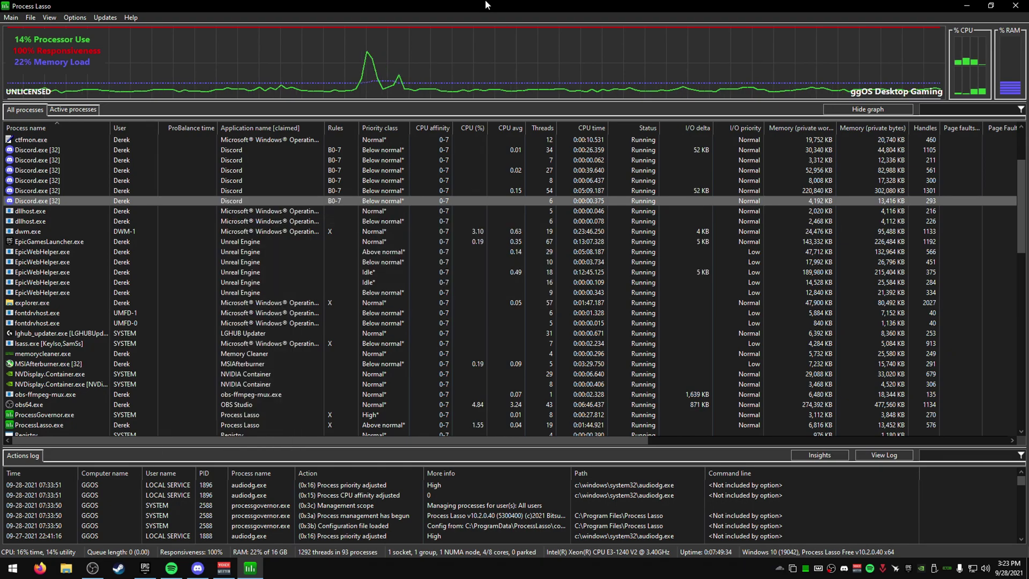